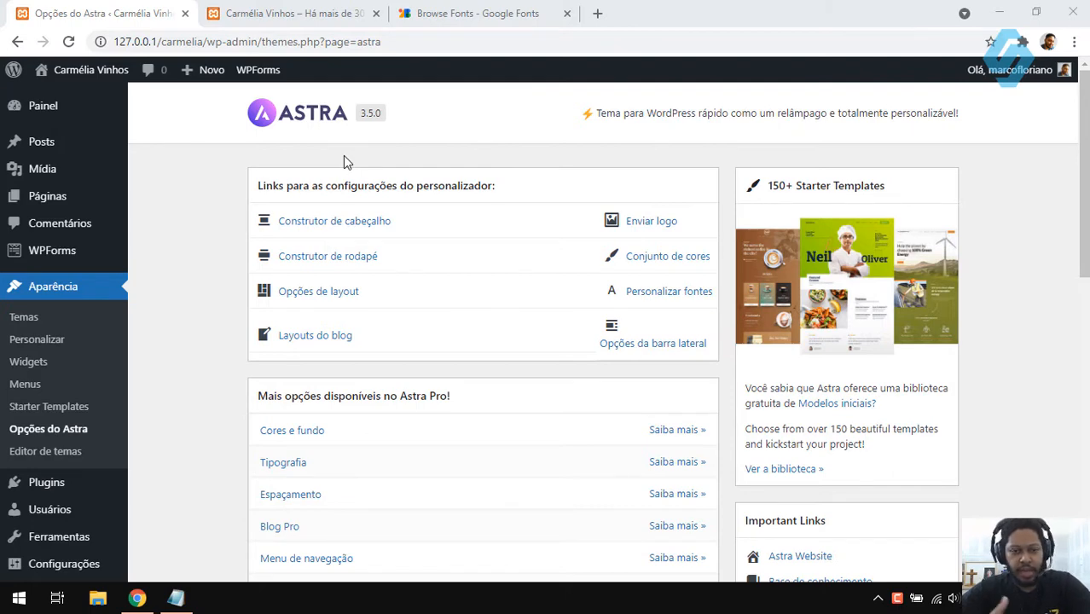
Step: Review the Carmélia Vinhos site's home page and its Contact page down to the footer, ending back on the home page
click(281, 12)
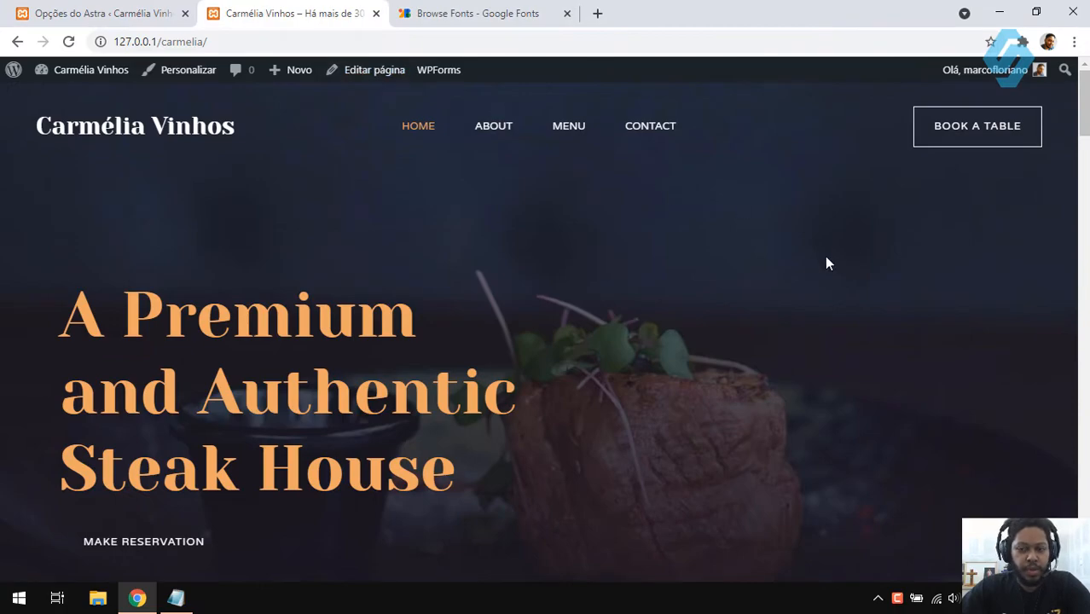
drag(1085, 126, 1085, 94)
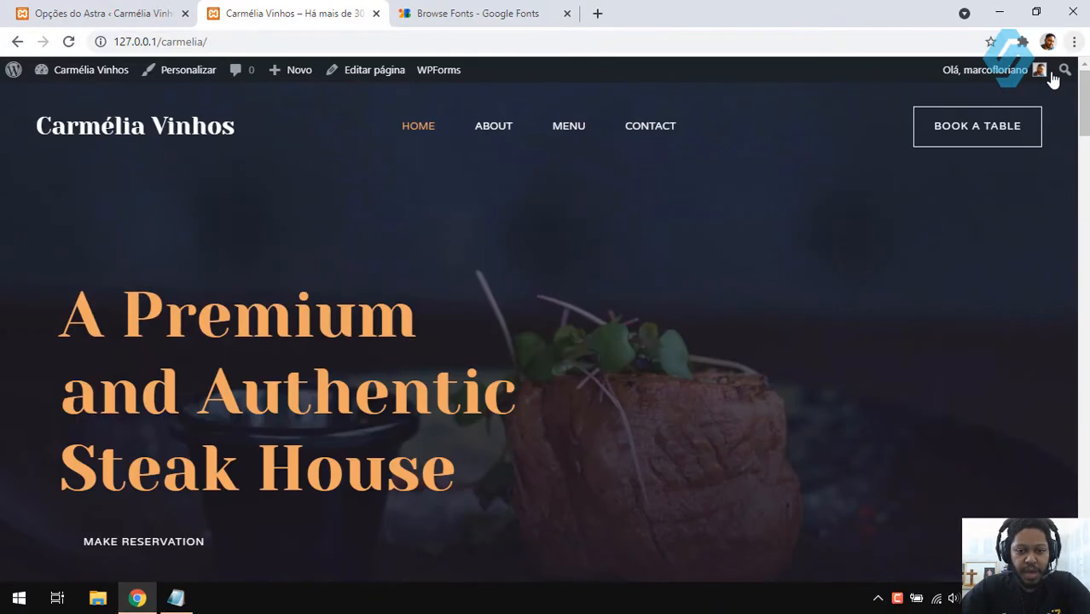
click(669, 132)
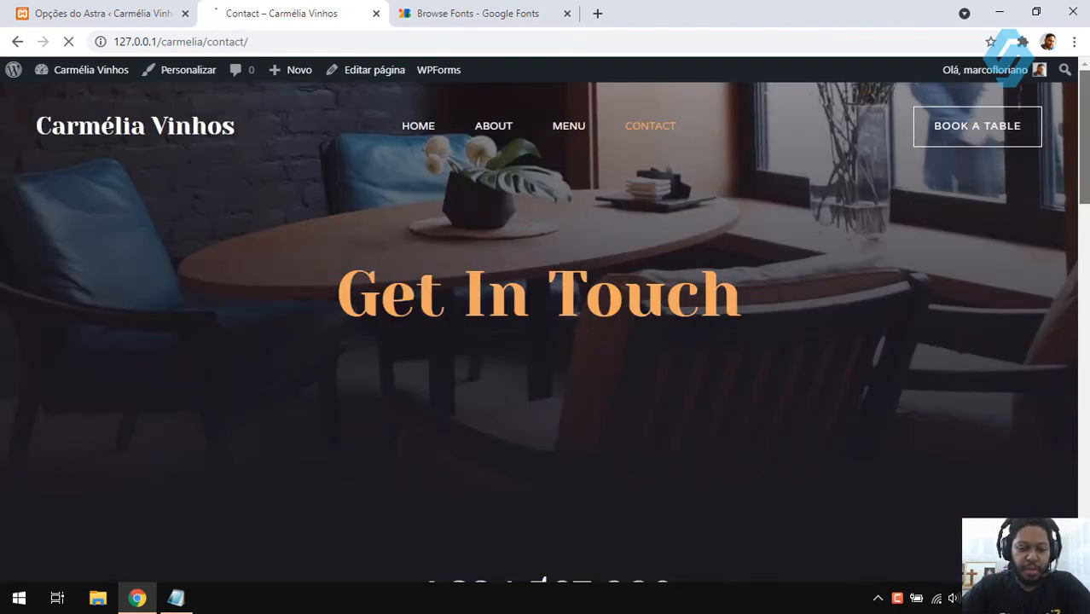
scroll(546, 341, down, 6)
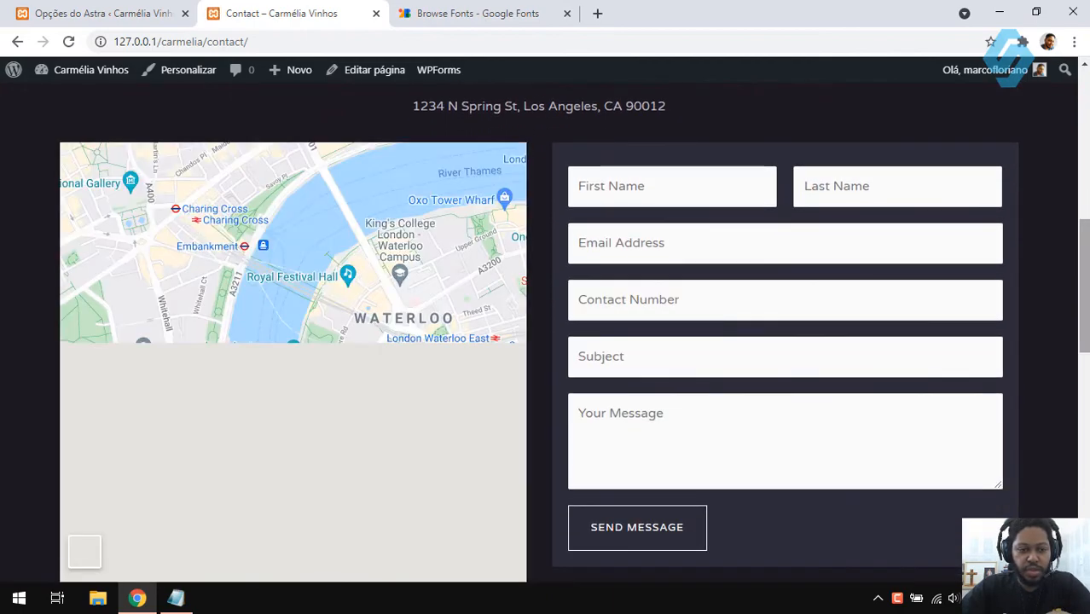
scroll(545, 341, down, 6)
scroll(546, 342, down, 3)
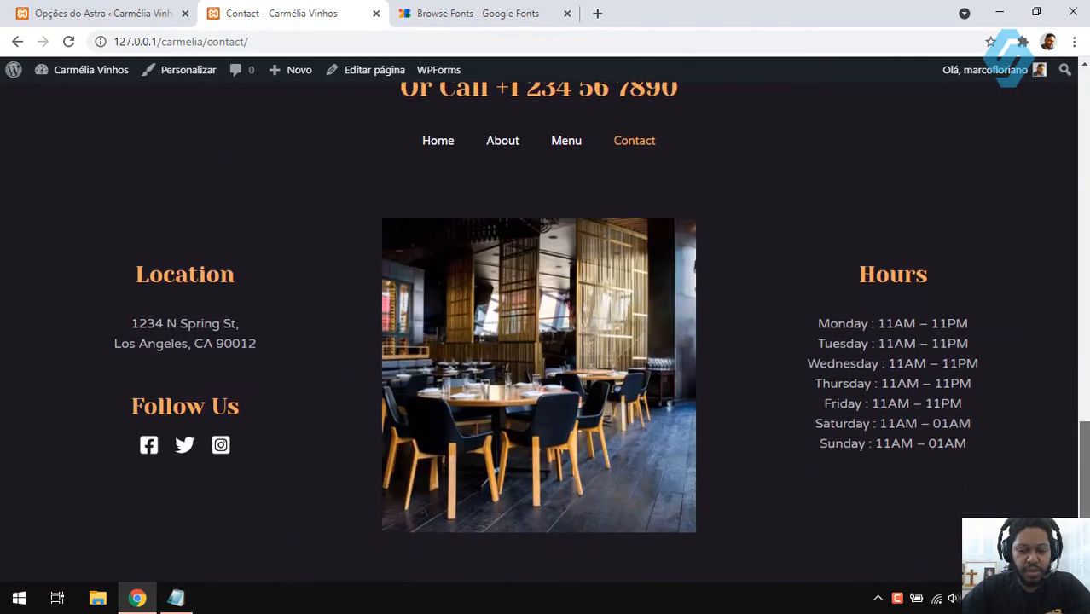
scroll(545, 342, up, 15)
click(415, 129)
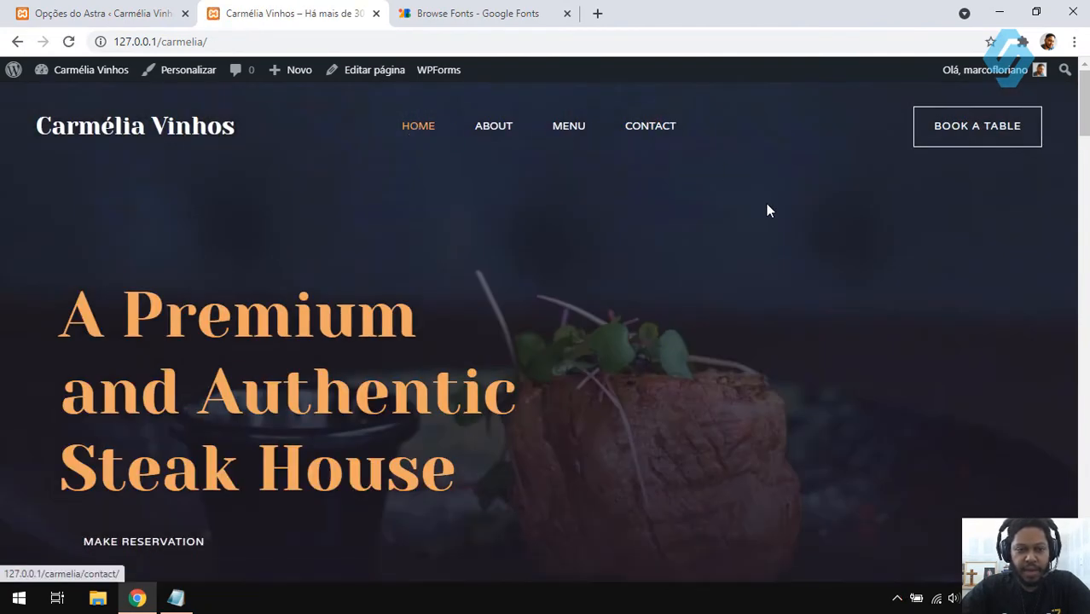
Step: Return to the WordPress dashboard and open the theme customizer, previewing the home page down to the Our Story section
click(102, 12)
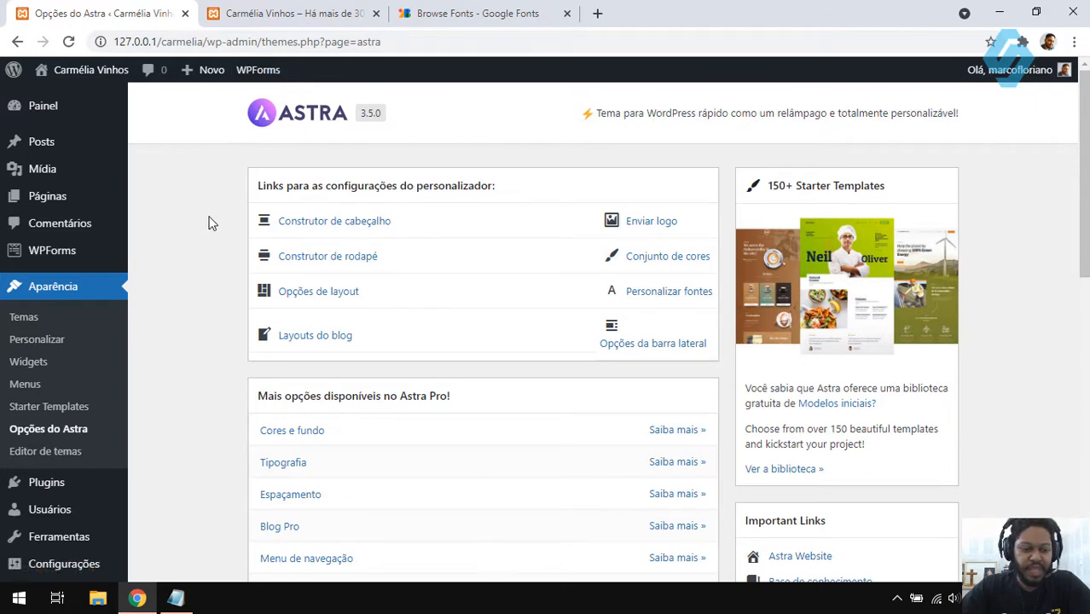
click(37, 332)
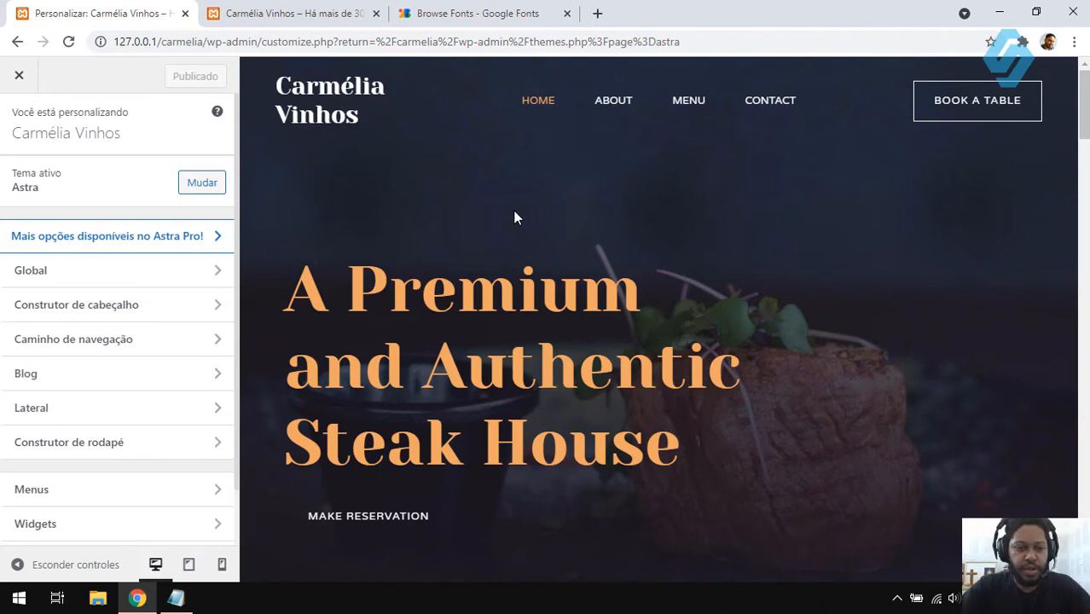
scroll(558, 192, down, 8)
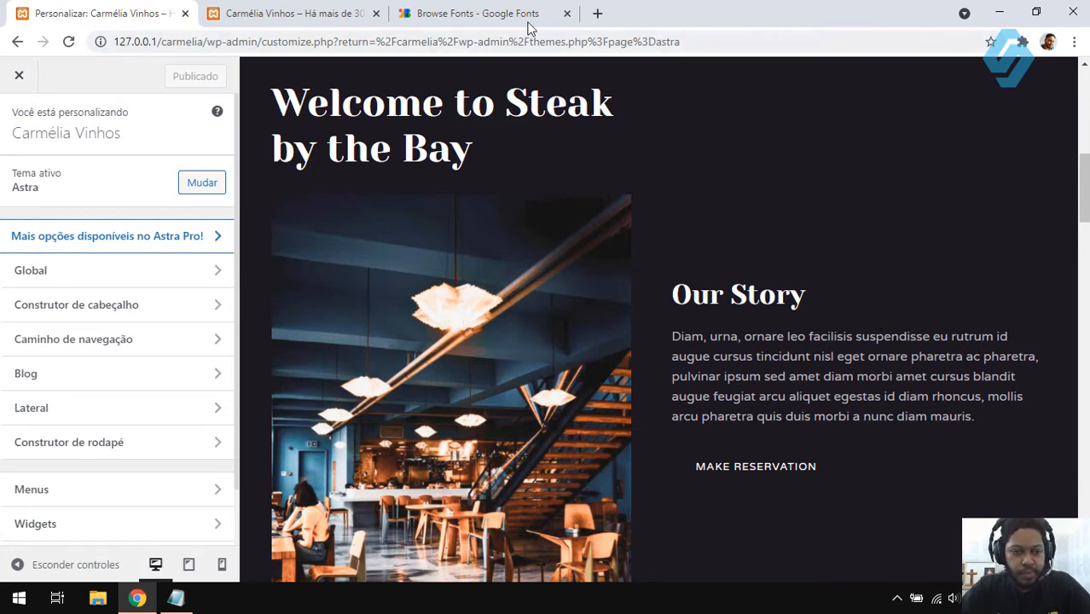
Step: Switch to Google Fonts and compare the font families sorted by name and by trending
click(486, 7)
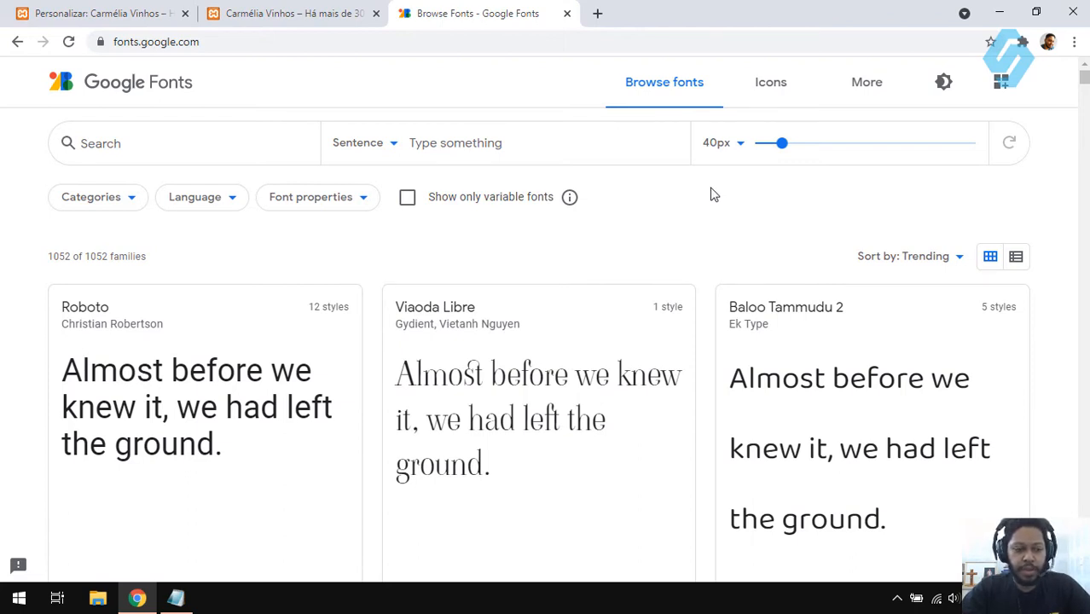
click(902, 263)
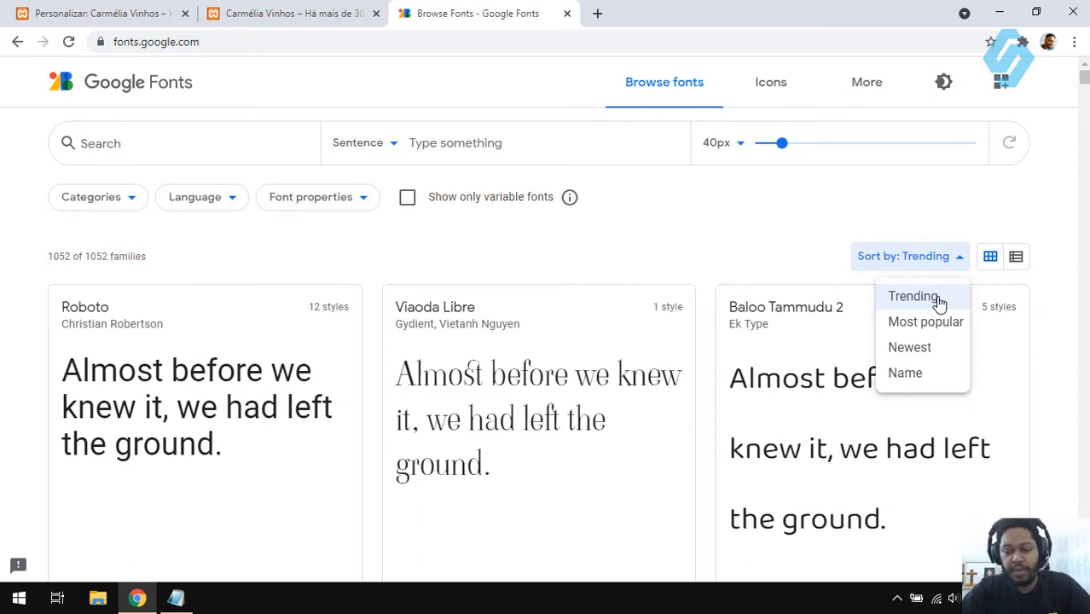
click(927, 372)
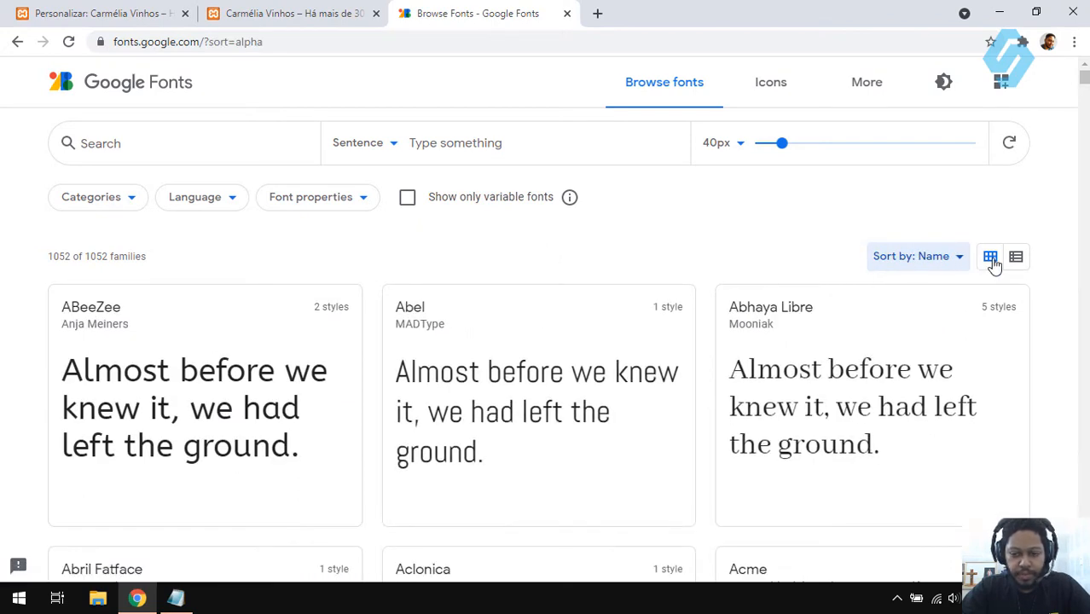
click(963, 264)
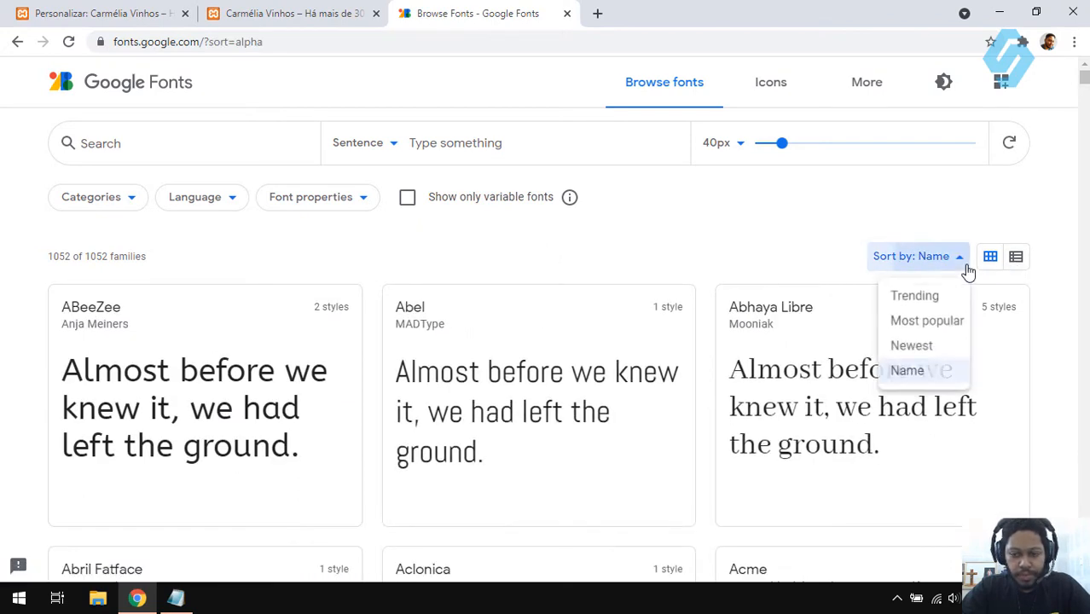
click(913, 296)
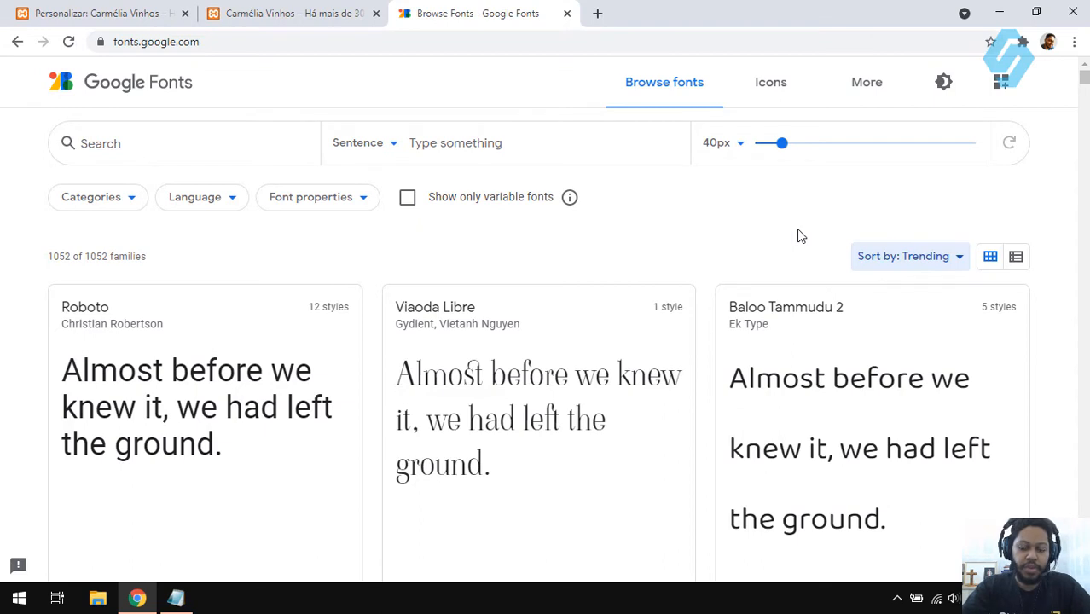
Step: Sort the font families by most popular and by newest, and browse the samples of the newest fonts
click(909, 259)
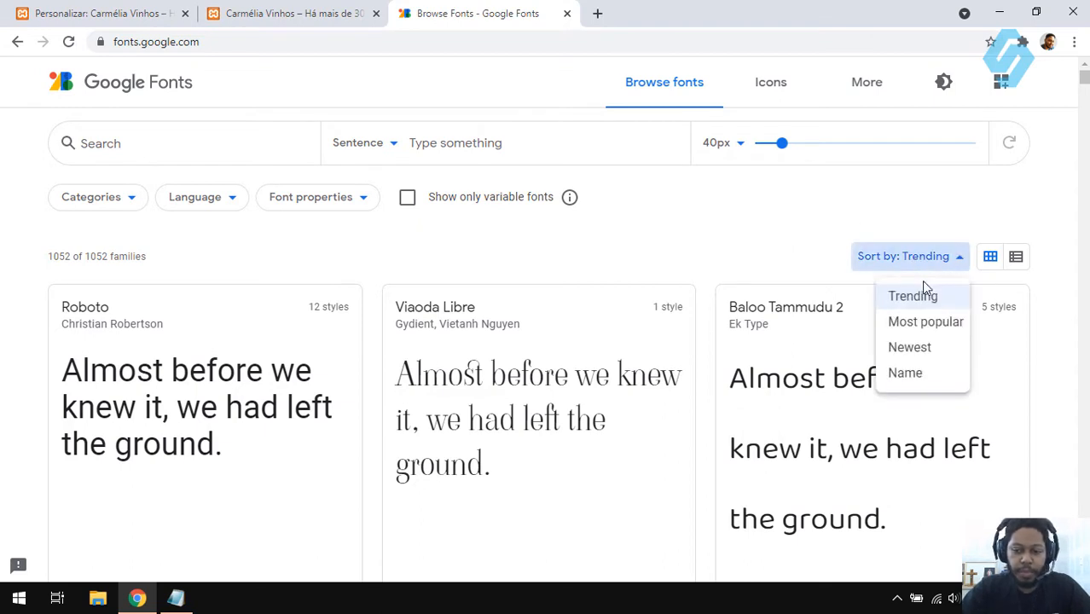
click(921, 327)
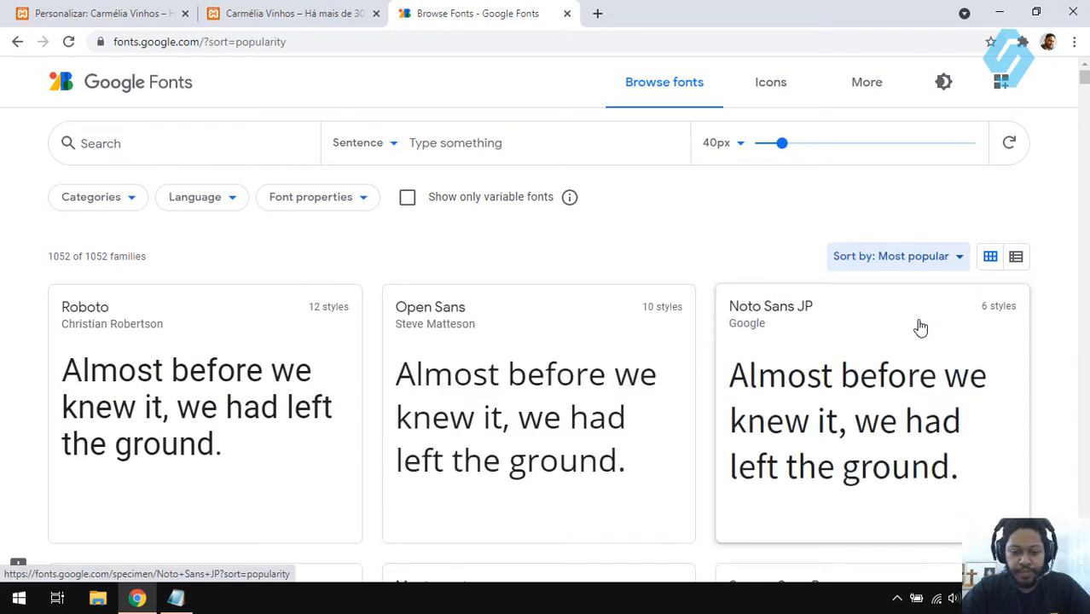
click(939, 257)
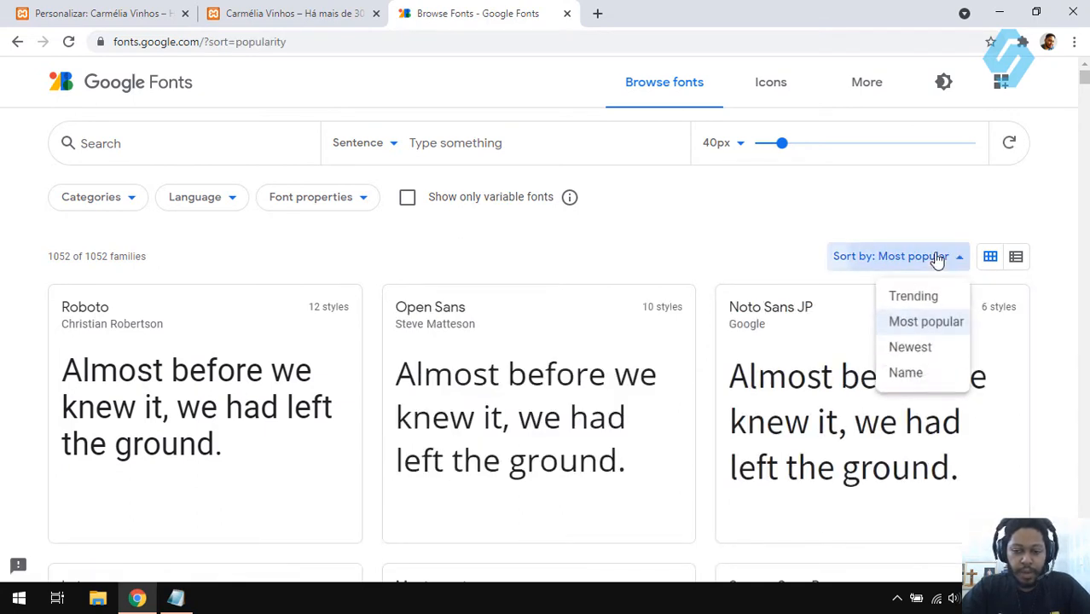
click(924, 353)
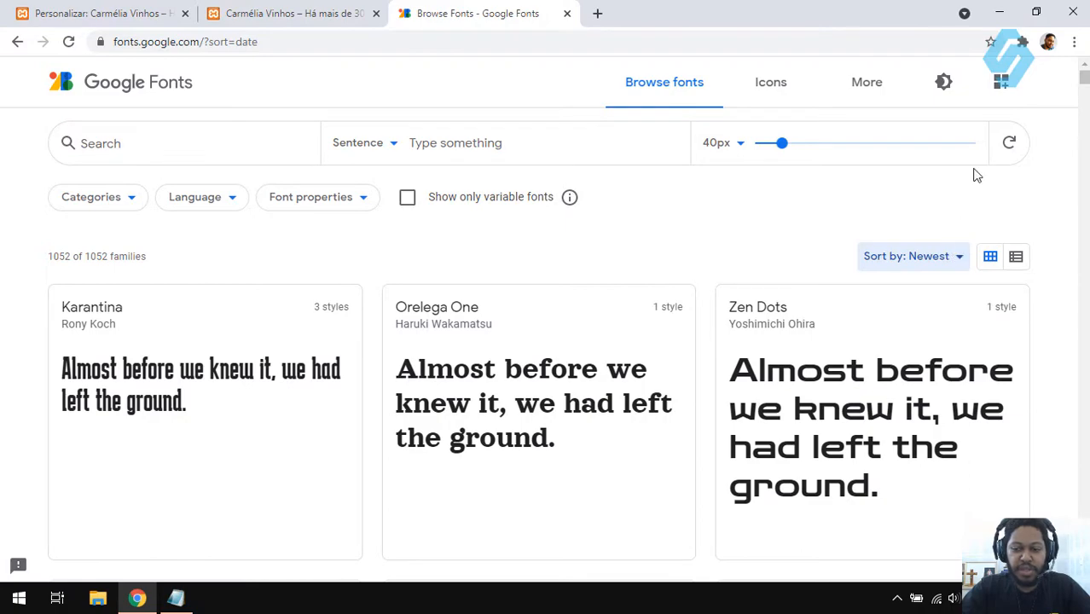
scroll(717, 250, down, 2)
scroll(716, 251, down, 9)
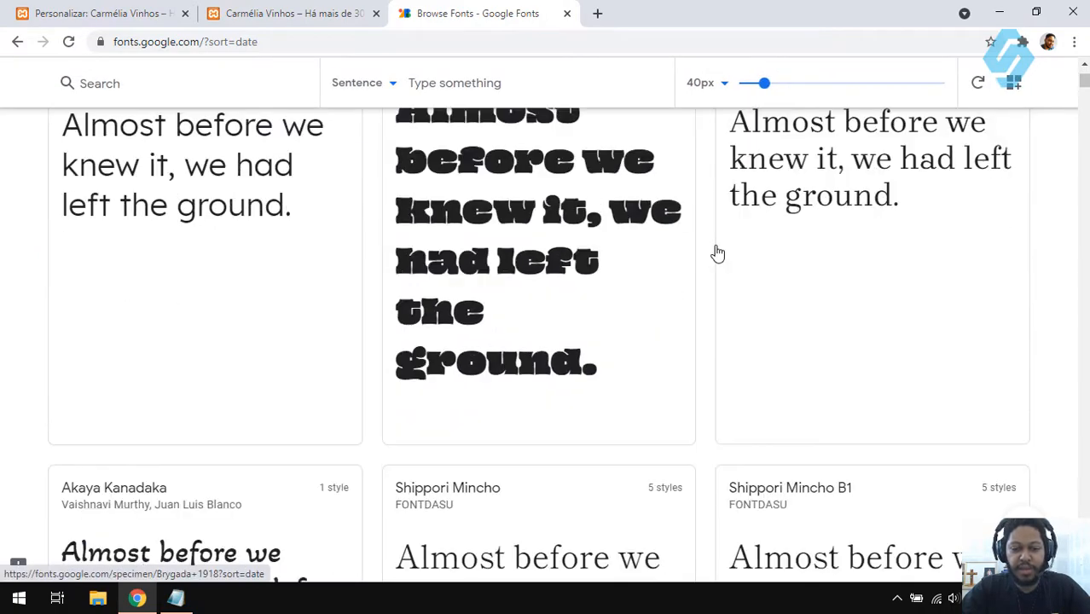
scroll(717, 253, down, 8)
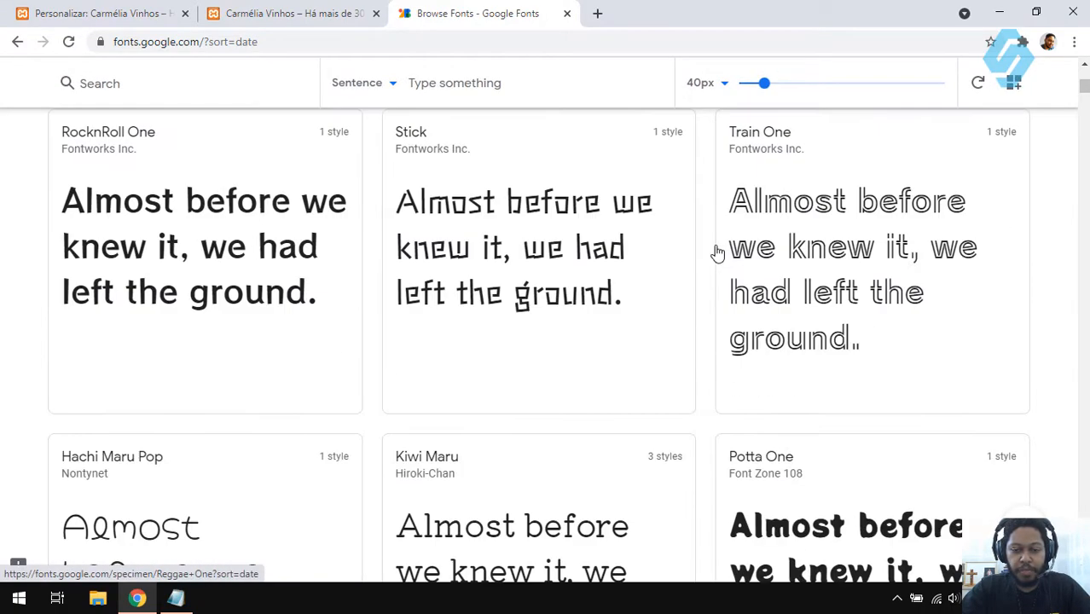
scroll(719, 239, up, 4)
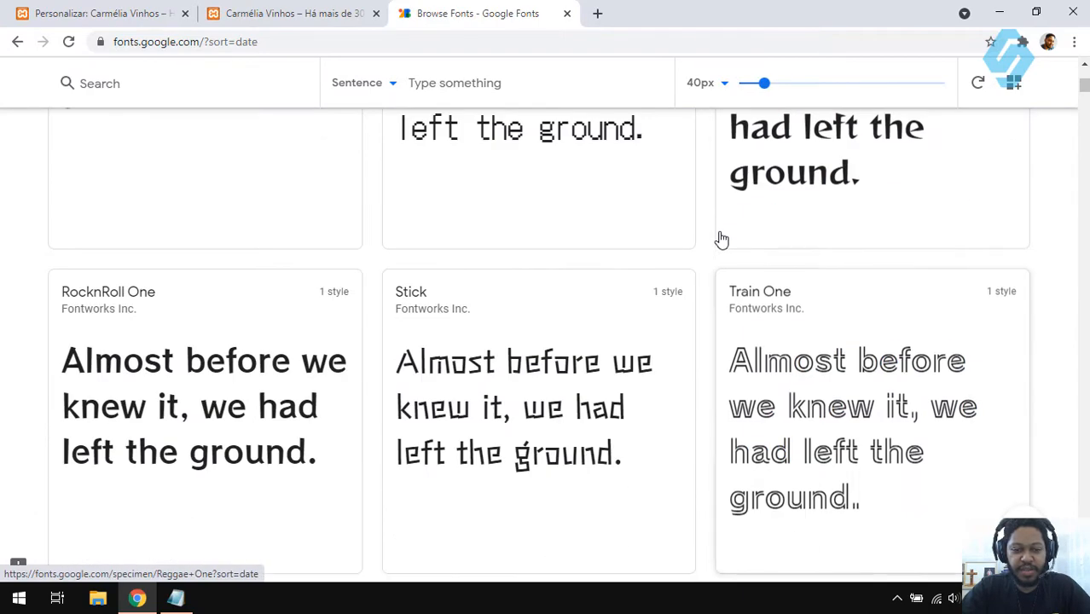
scroll(823, 357, down, 1)
scroll(822, 357, up, 14)
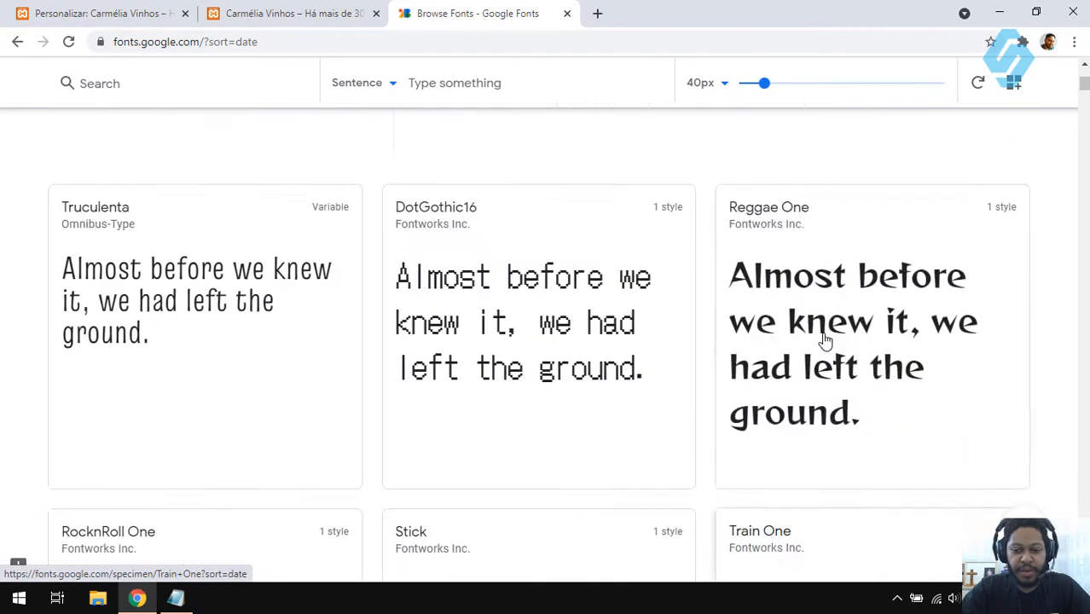
Step: Sort the font families by most popular and examine the samples of the leading families
click(970, 261)
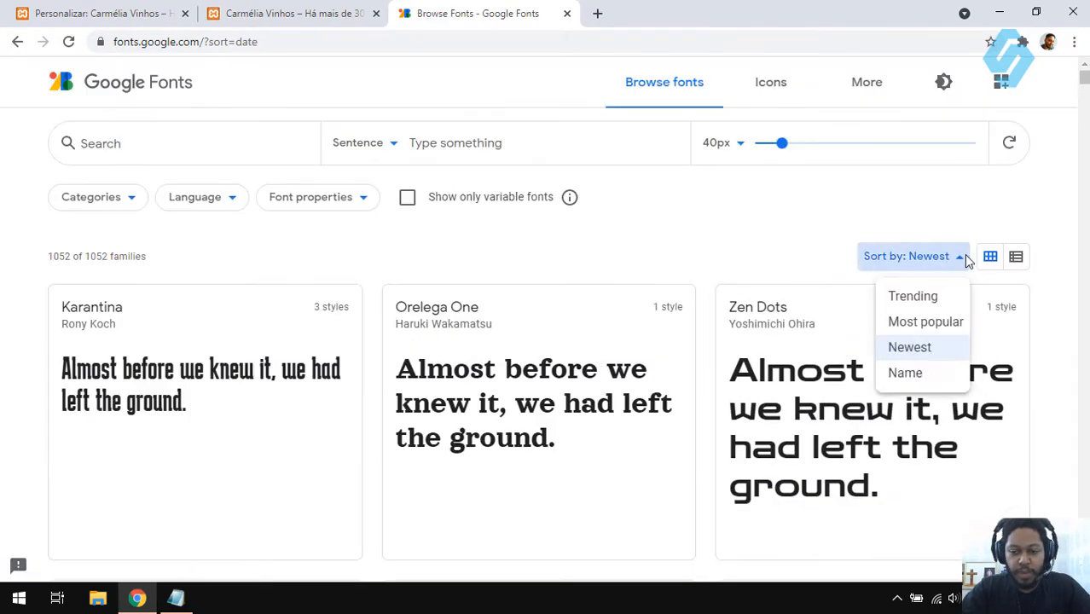
click(950, 324)
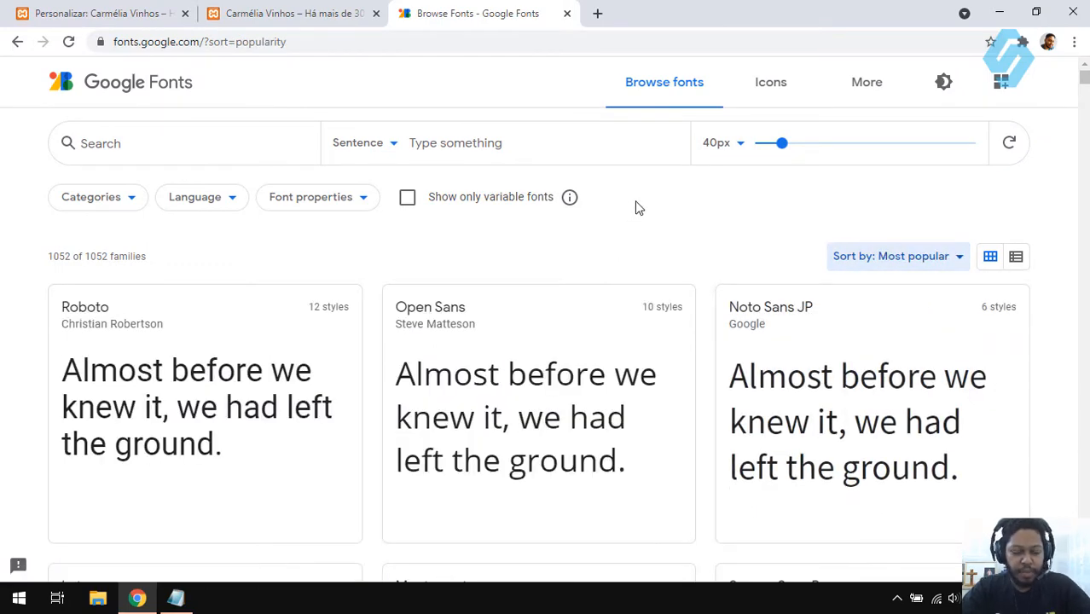
scroll(636, 206, down, 1)
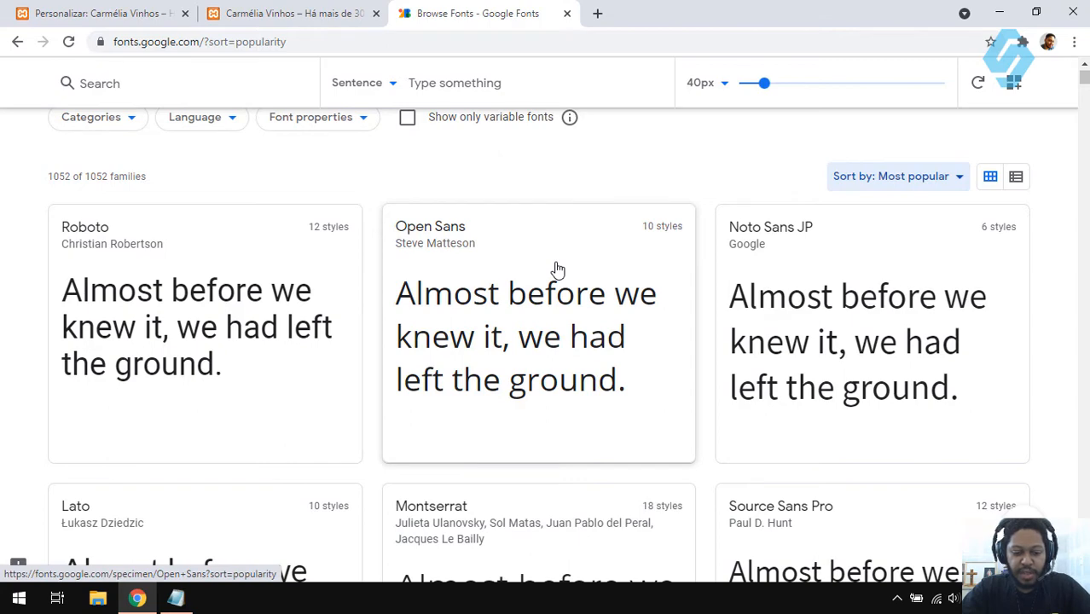
scroll(556, 270, down, 2)
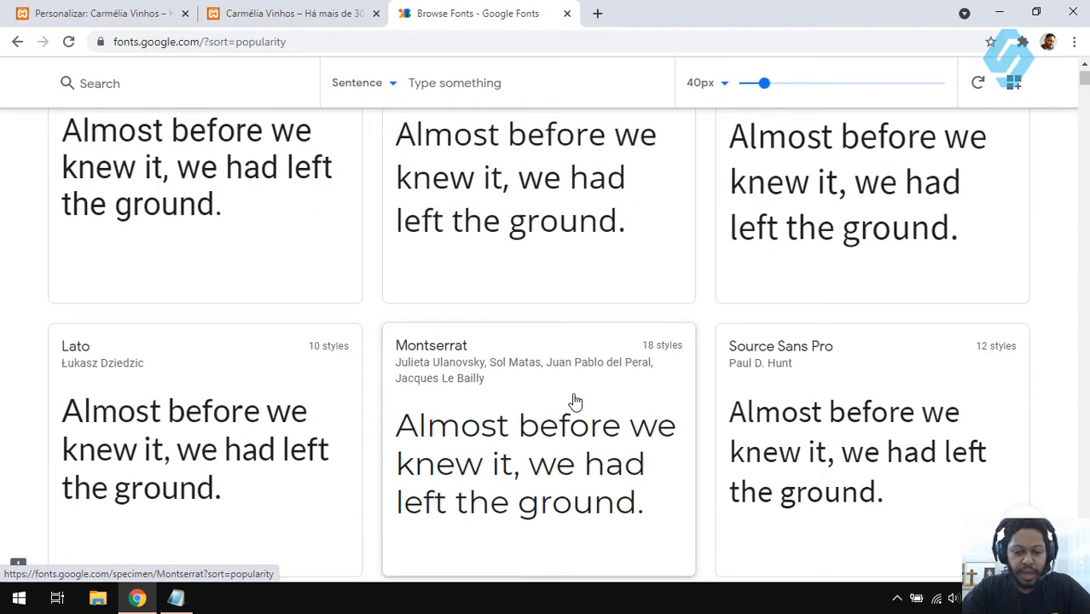
scroll(588, 379, down, 4)
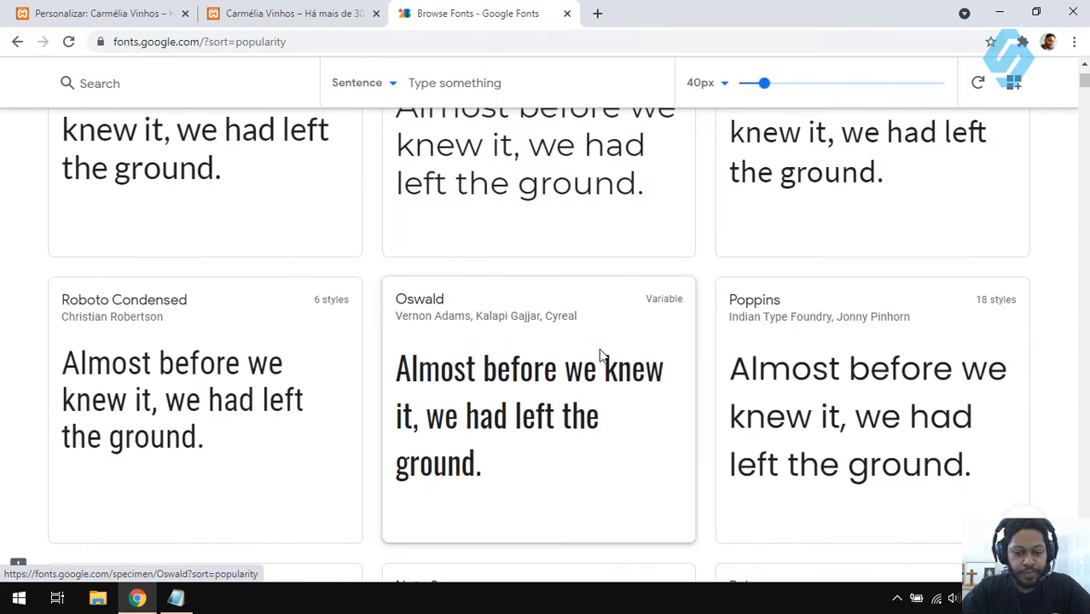
scroll(601, 356, down, 1)
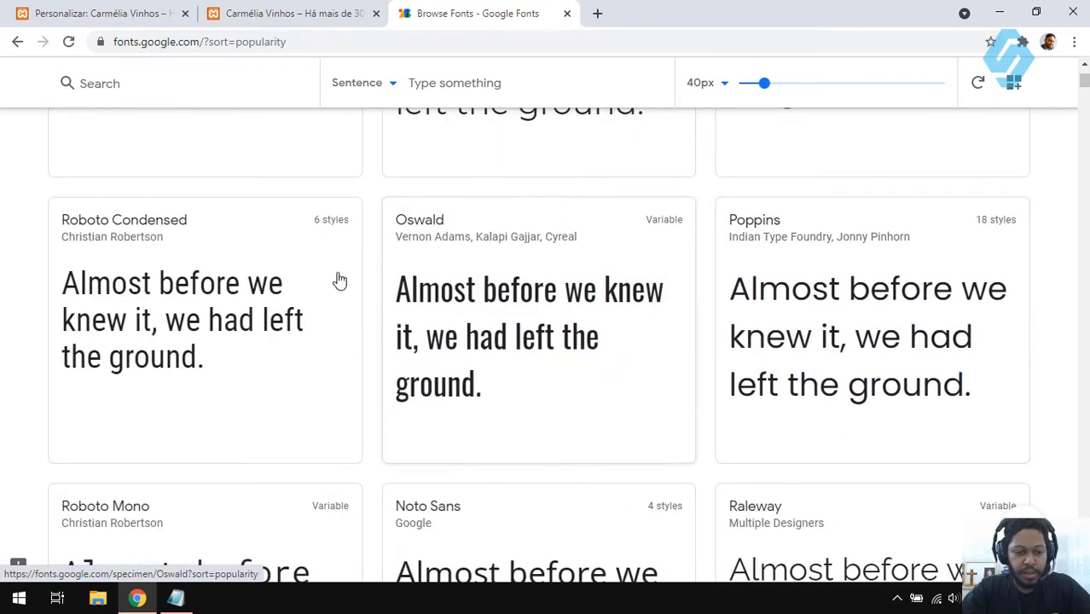
scroll(540, 294, down, 3)
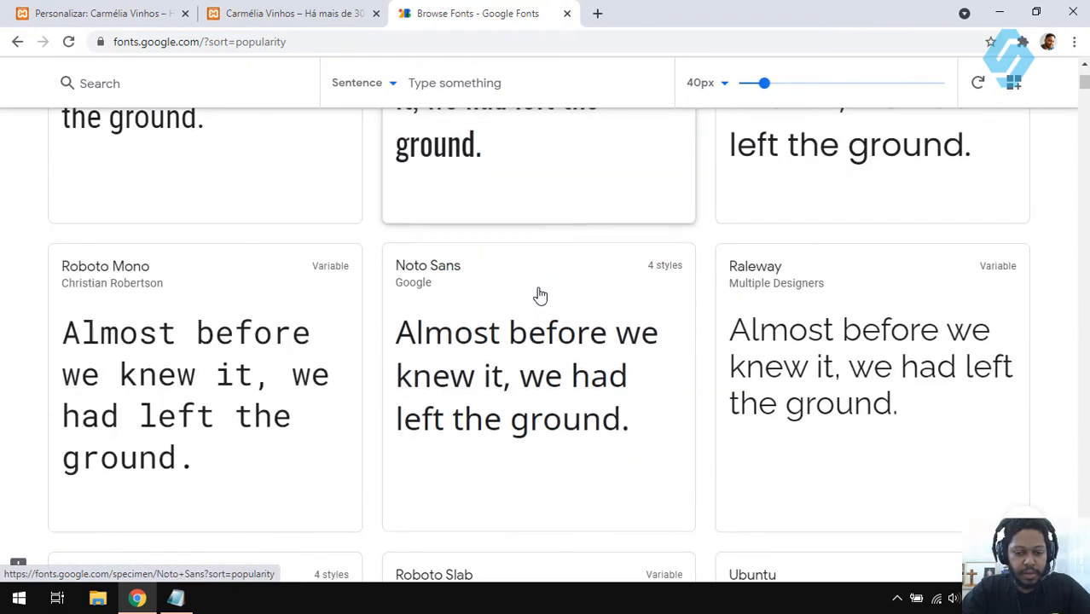
scroll(540, 295, down, 1)
scroll(826, 248, down, 1)
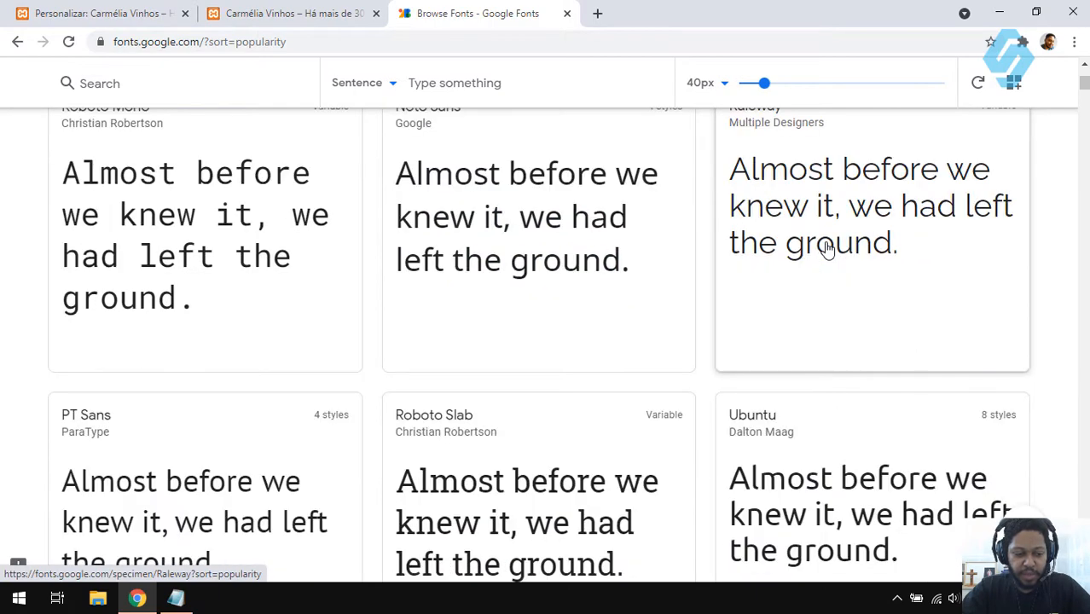
scroll(872, 356, down, 2)
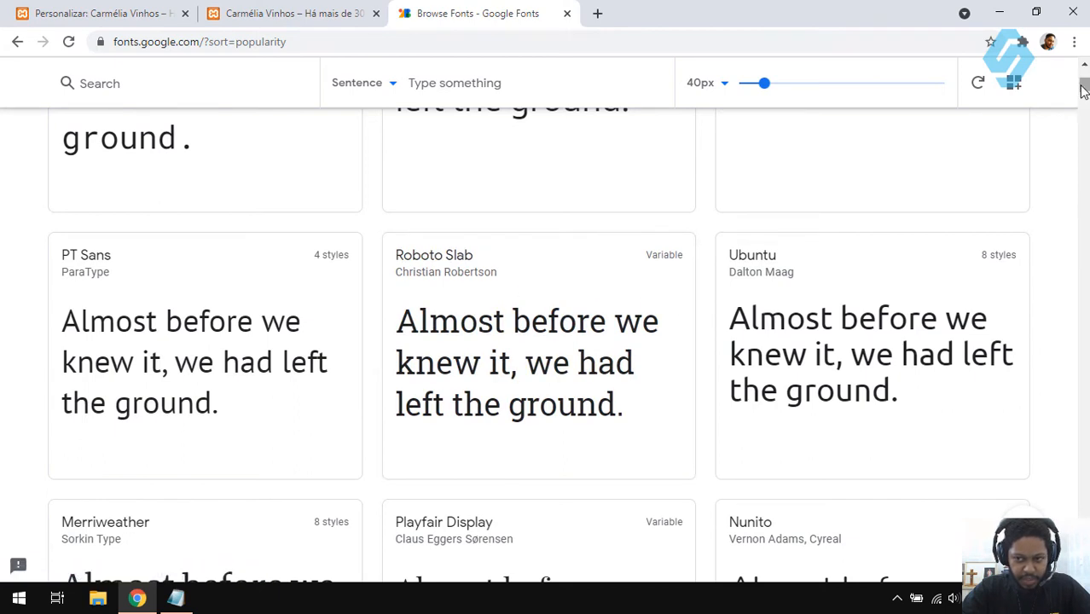
drag(1083, 85, 1084, 74)
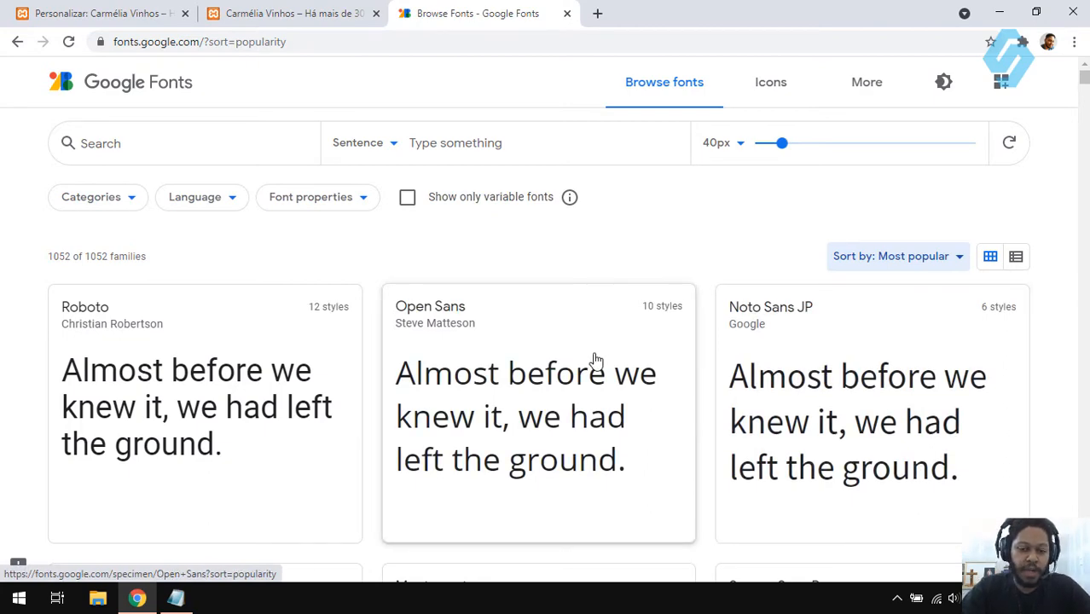
scroll(595, 360, down, 3)
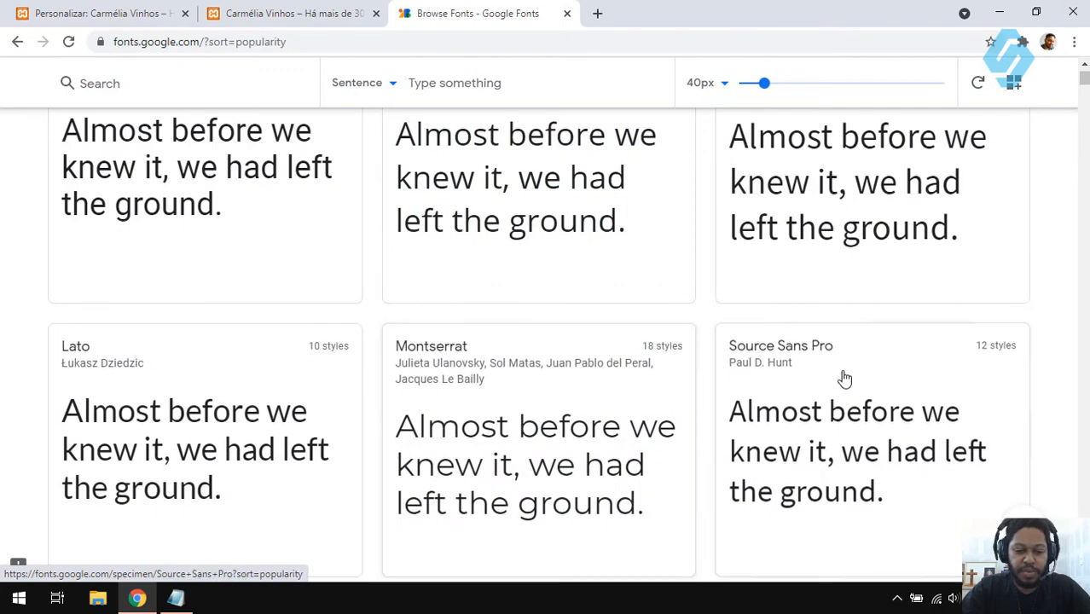
scroll(844, 378, down, 5)
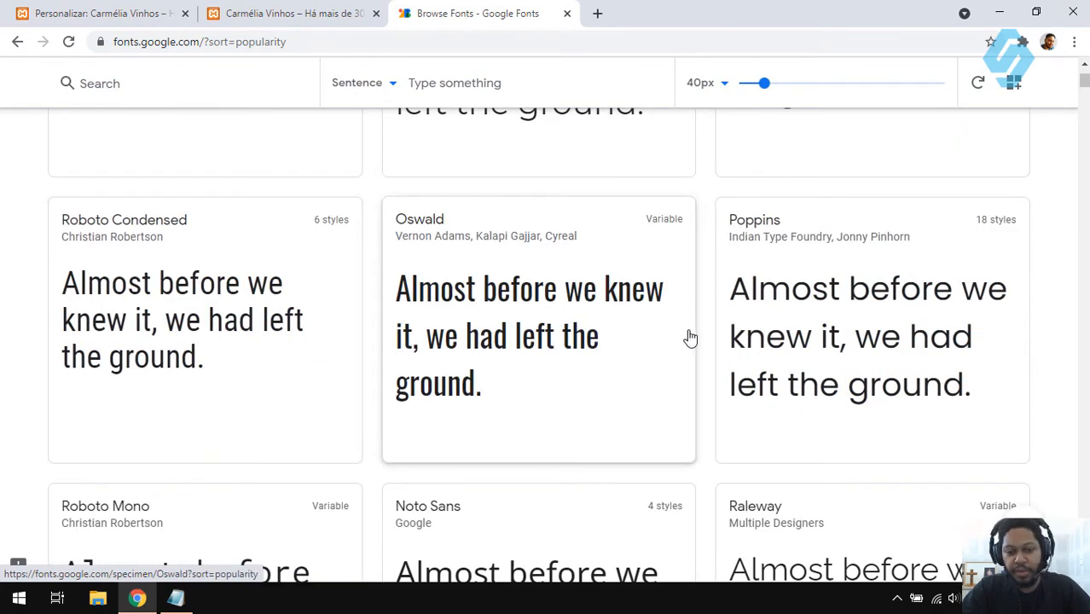
Step: Switch to the site's home page and highlight part of the paragraph under Our Story to examine its font
click(332, 13)
scroll(602, 350, down, 5)
drag(777, 265, 621, 212)
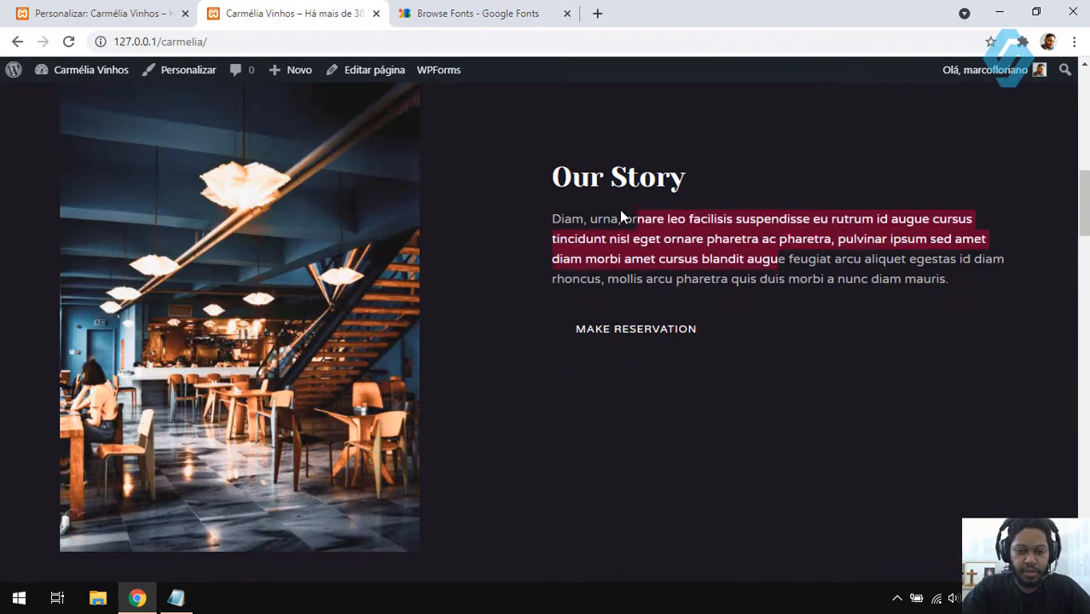
Step: Clear the paragraph highlight and highlight the Our Story heading to examine its font
click(620, 212)
drag(656, 179, 542, 187)
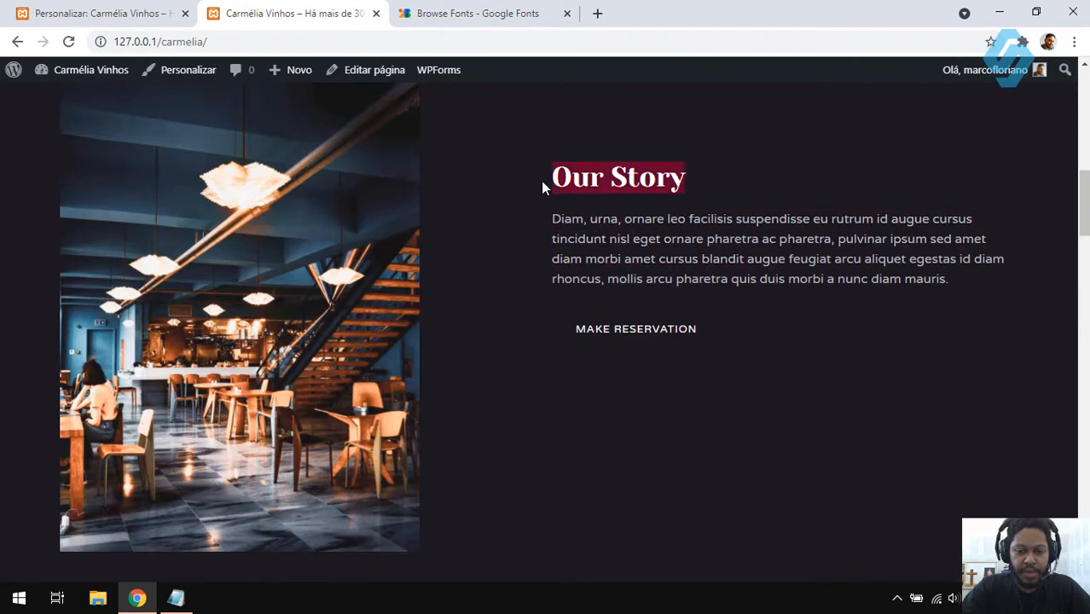
click(608, 193)
Step: Switch to Google Fonts, sort the font families by trending, and examine the samples of the leading ones
click(530, 7)
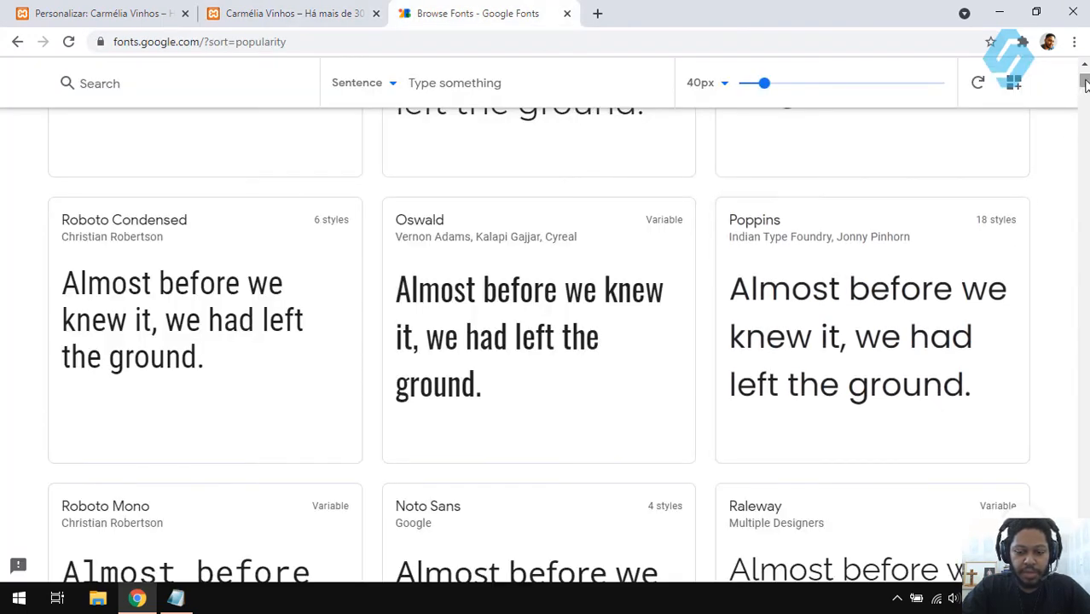
scroll(959, 246, down, 2)
scroll(959, 249, down, 2)
scroll(957, 245, up, 10)
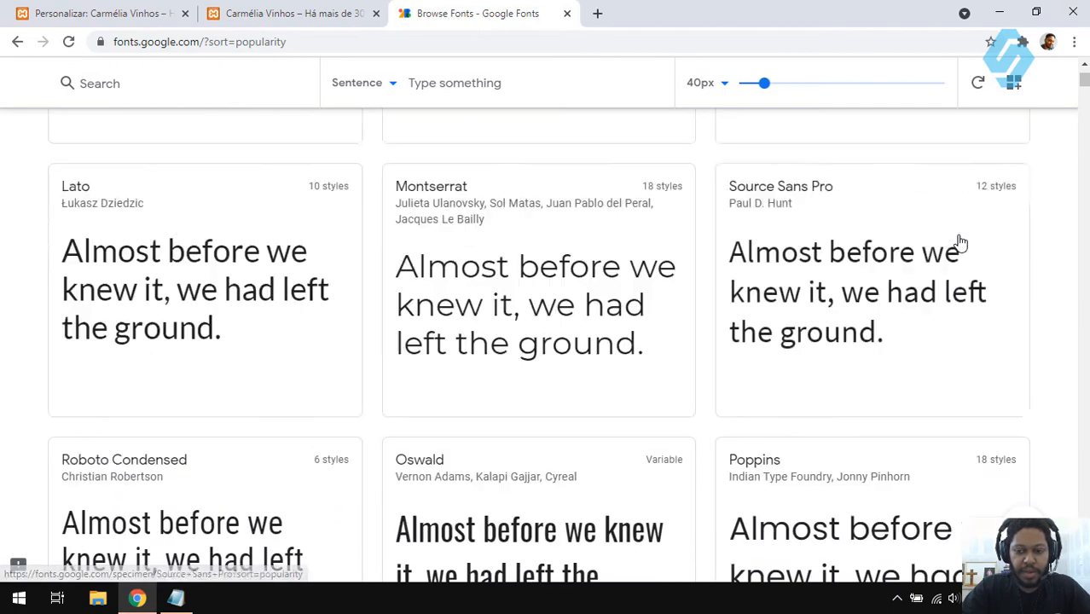
click(915, 256)
click(909, 296)
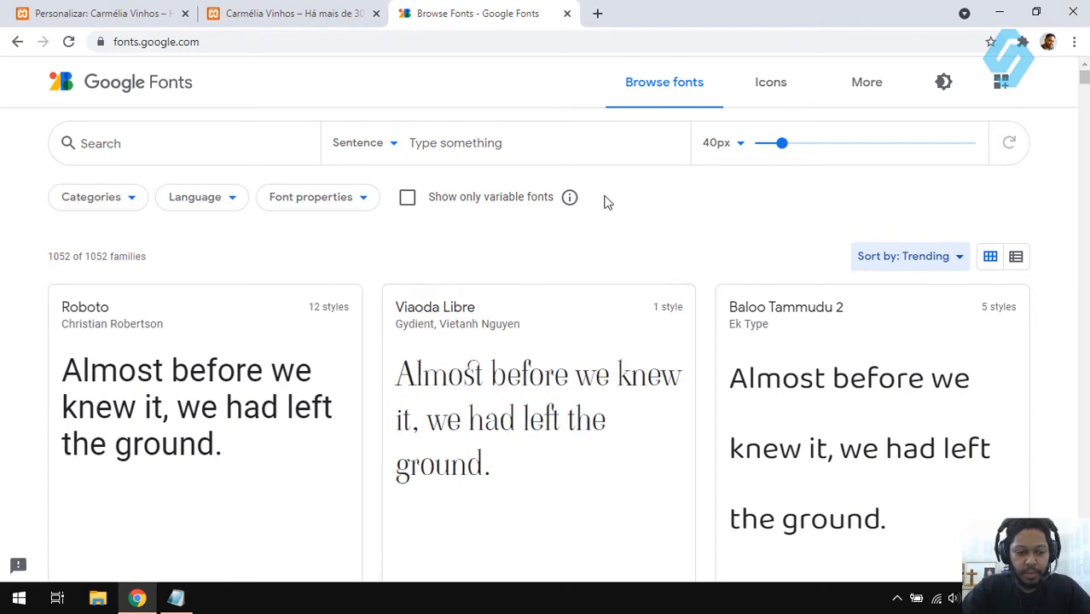
scroll(605, 202, down, 3)
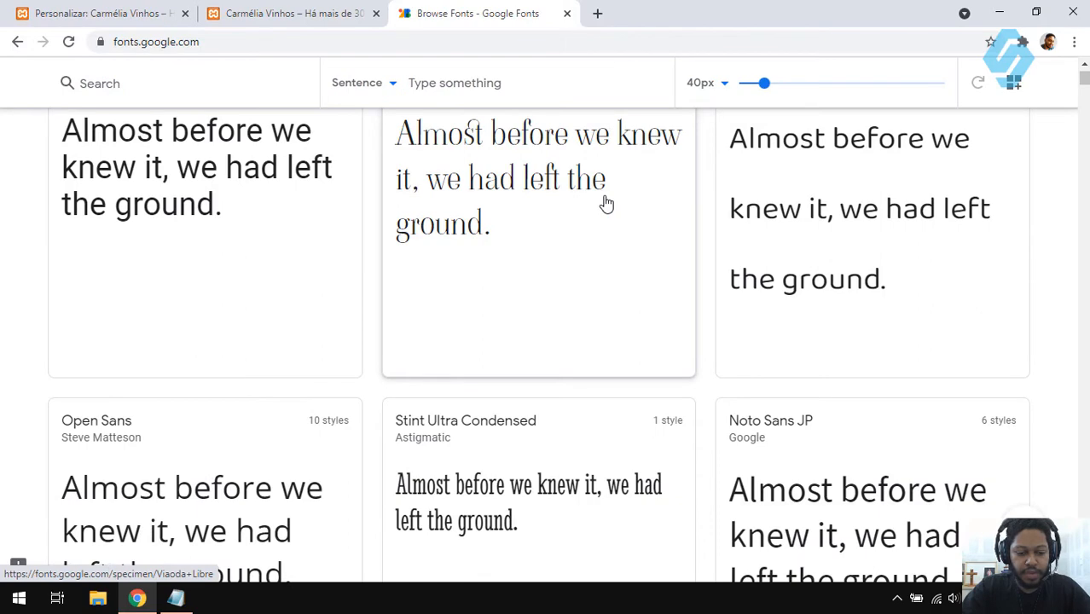
scroll(606, 202, up, 3)
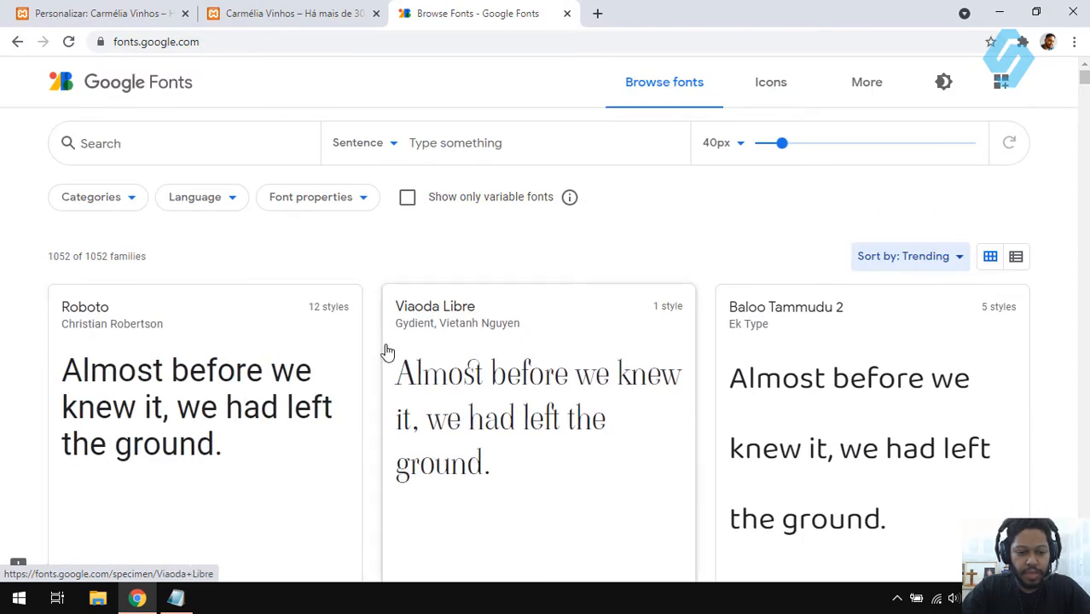
Step: Switch to the Astra customizer, set the base typography's body font family to Roboto, and check it on the Our Story paragraph
click(282, 8)
click(114, 9)
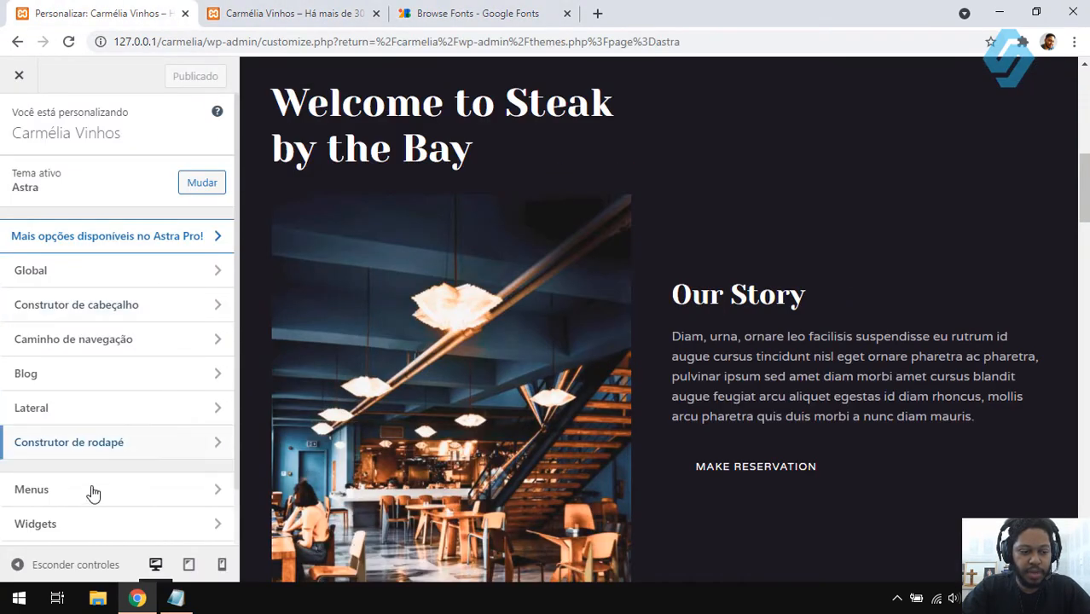
click(96, 280)
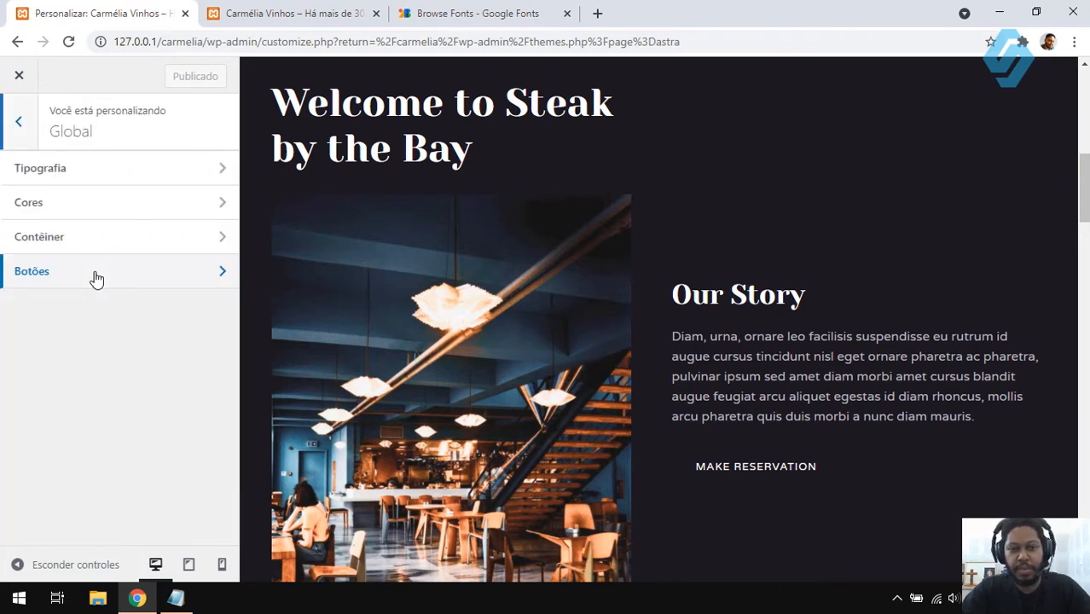
click(99, 179)
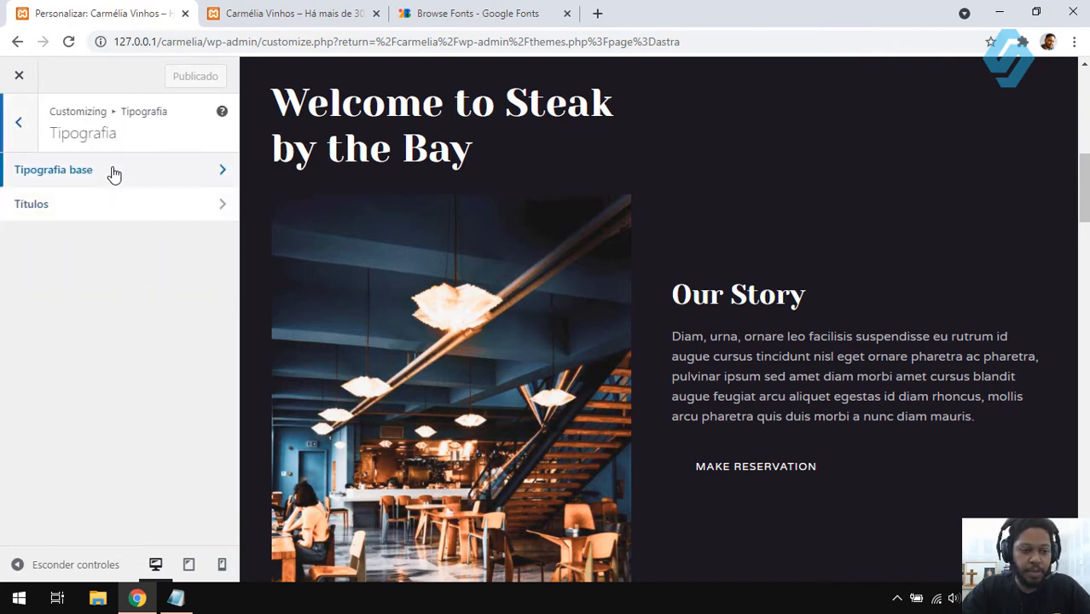
click(113, 175)
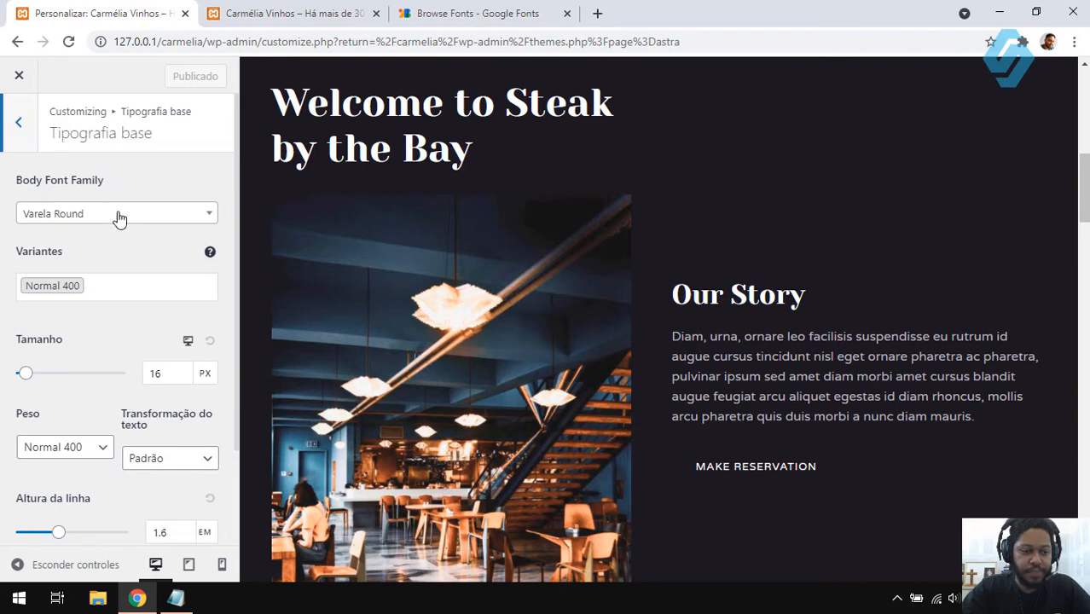
click(118, 216)
text(Roboto)
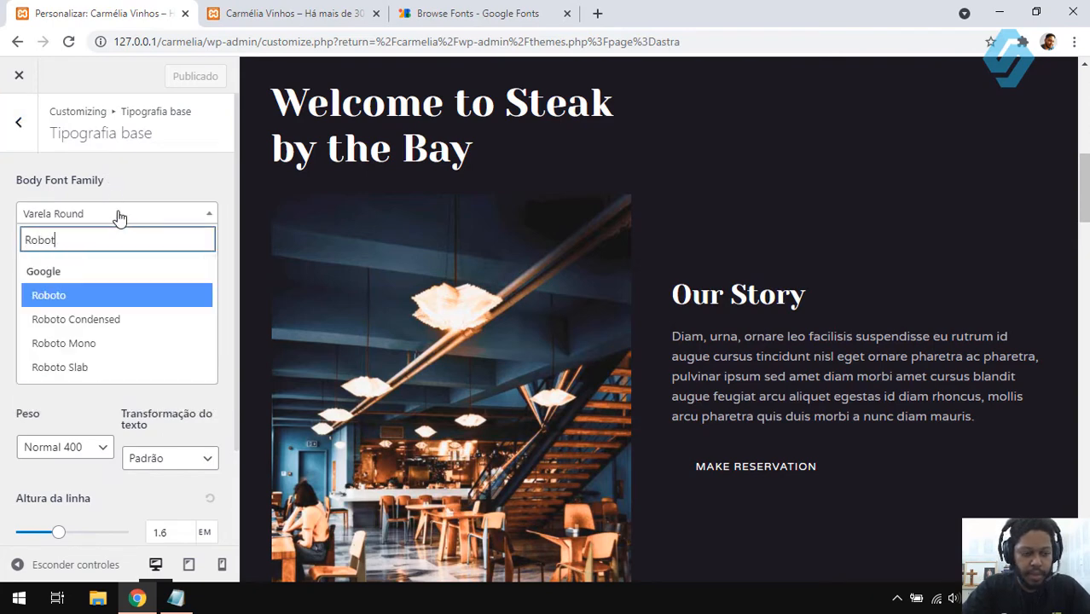
click(109, 296)
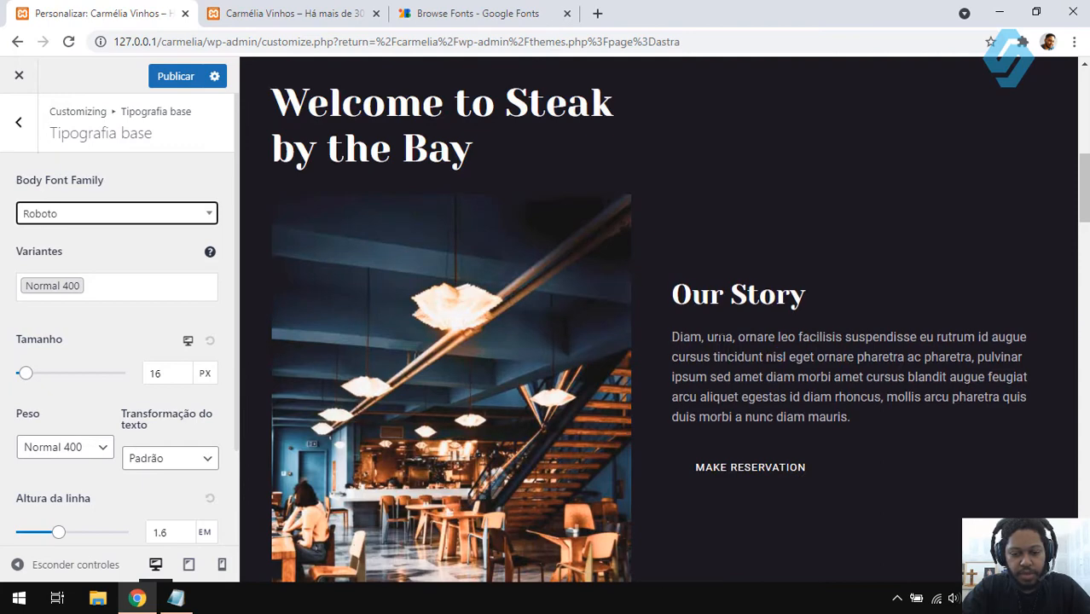
drag(883, 423, 671, 335)
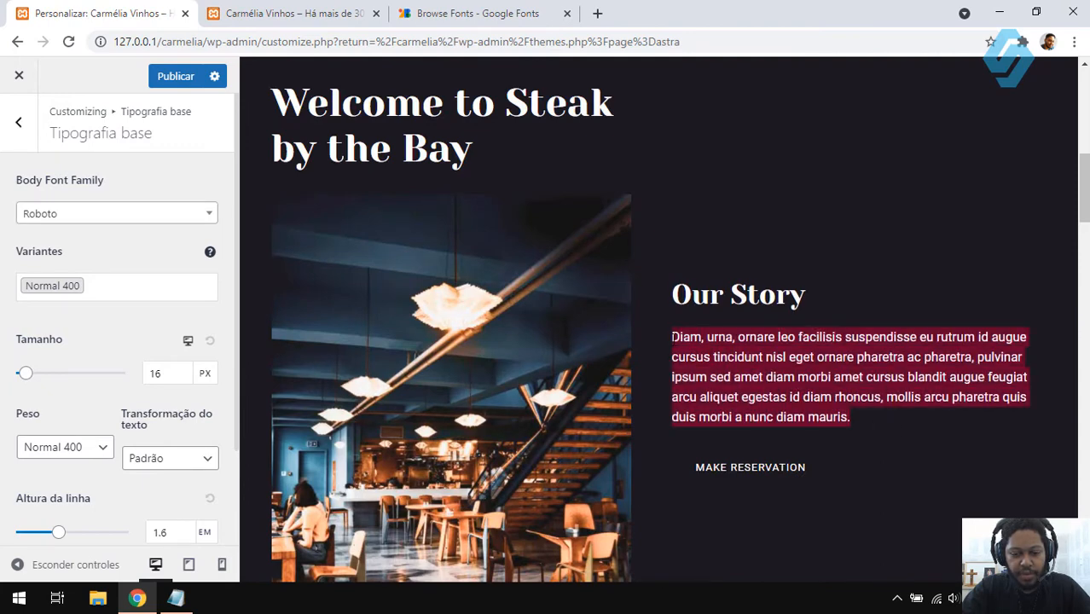
click(748, 358)
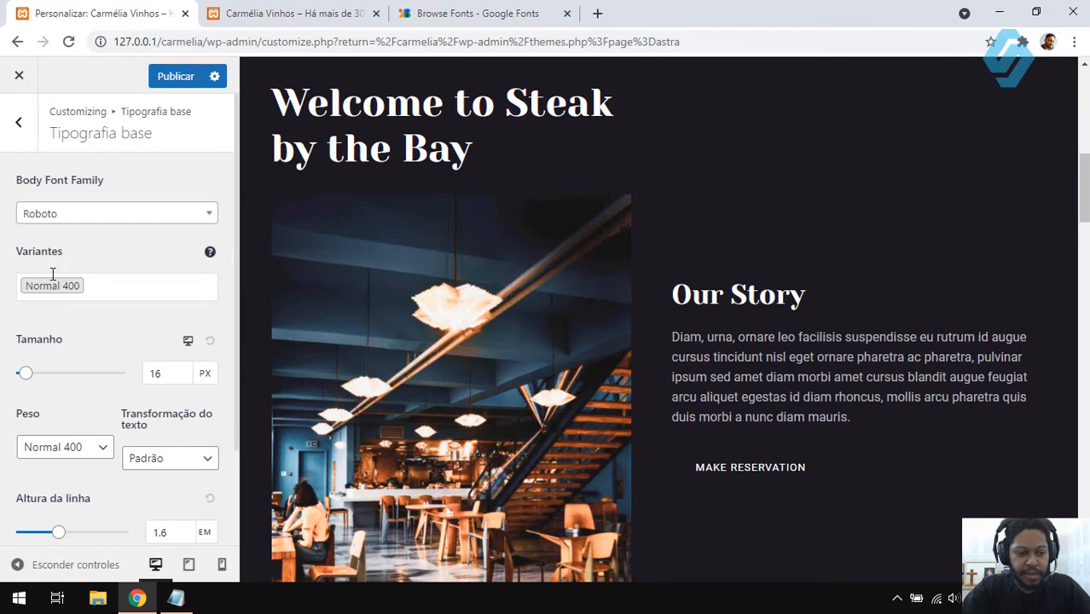
Step: Try the Fina 100 variant for the body font in place of Normal 400
click(100, 286)
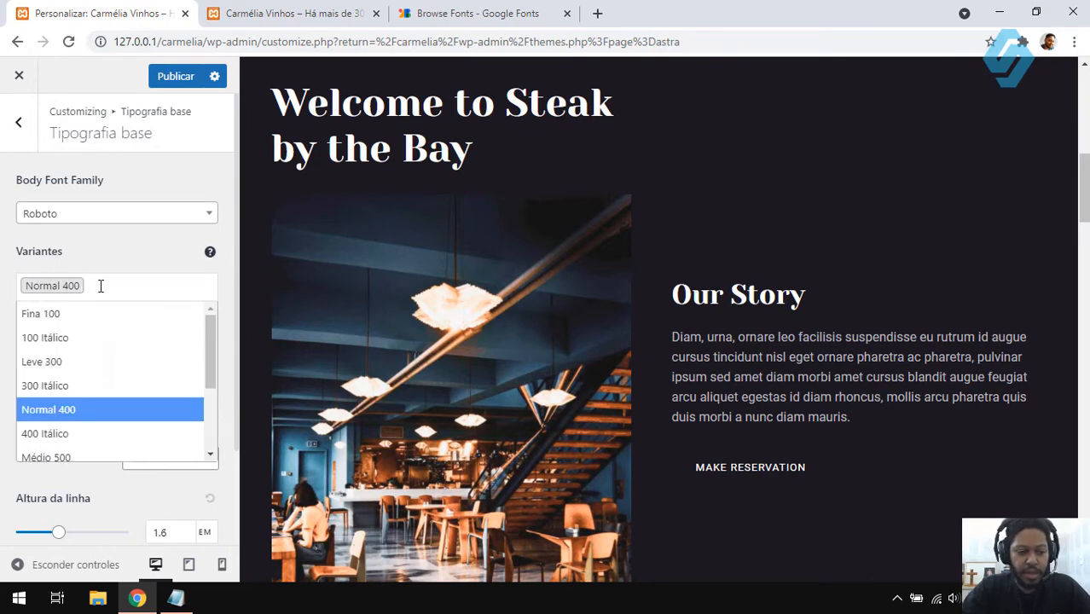
click(89, 315)
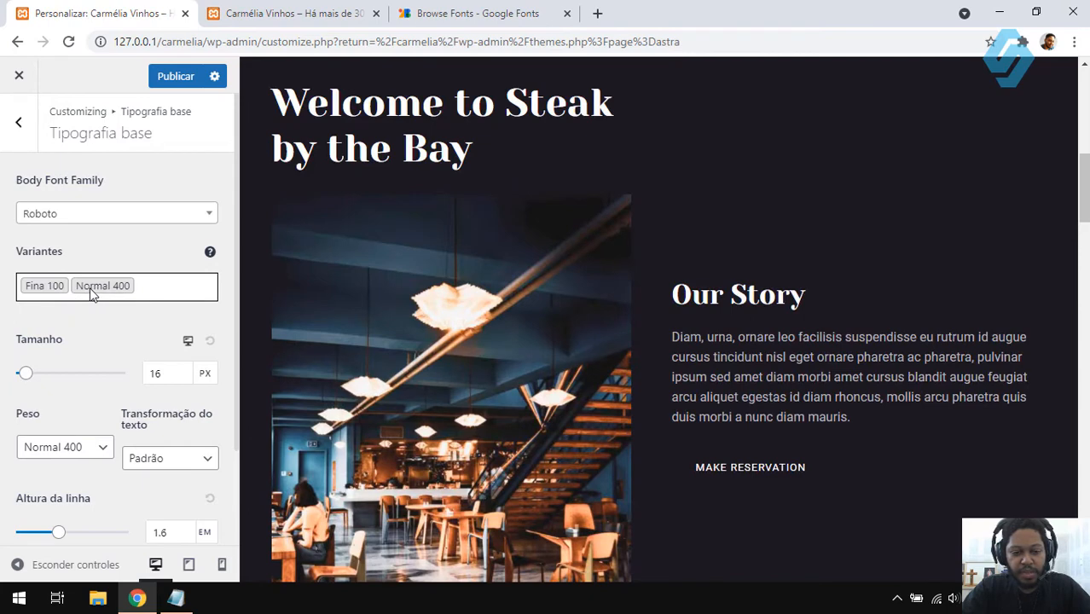
click(117, 289)
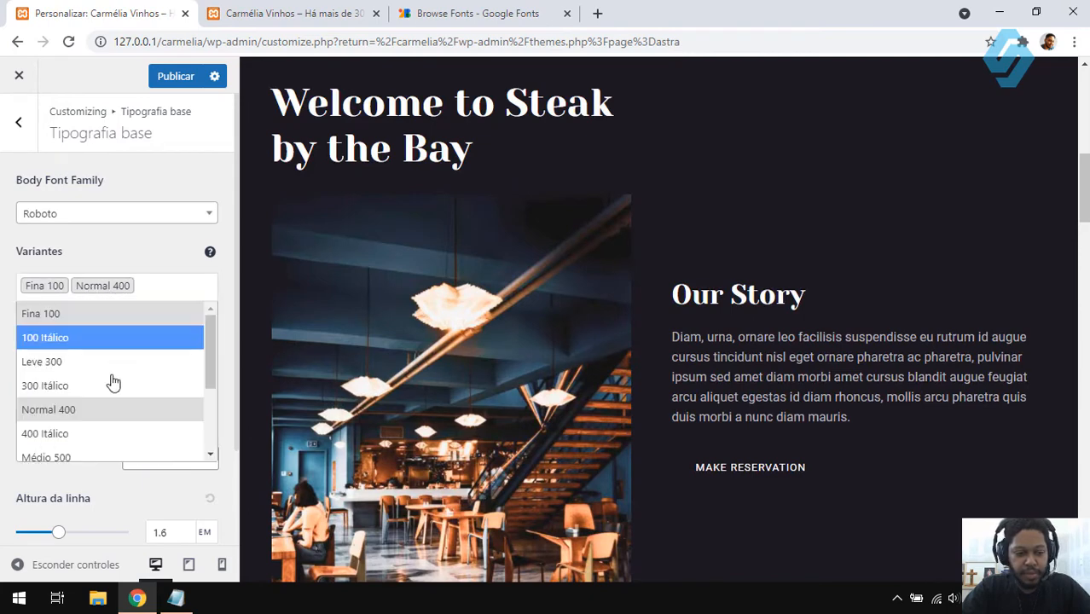
click(102, 411)
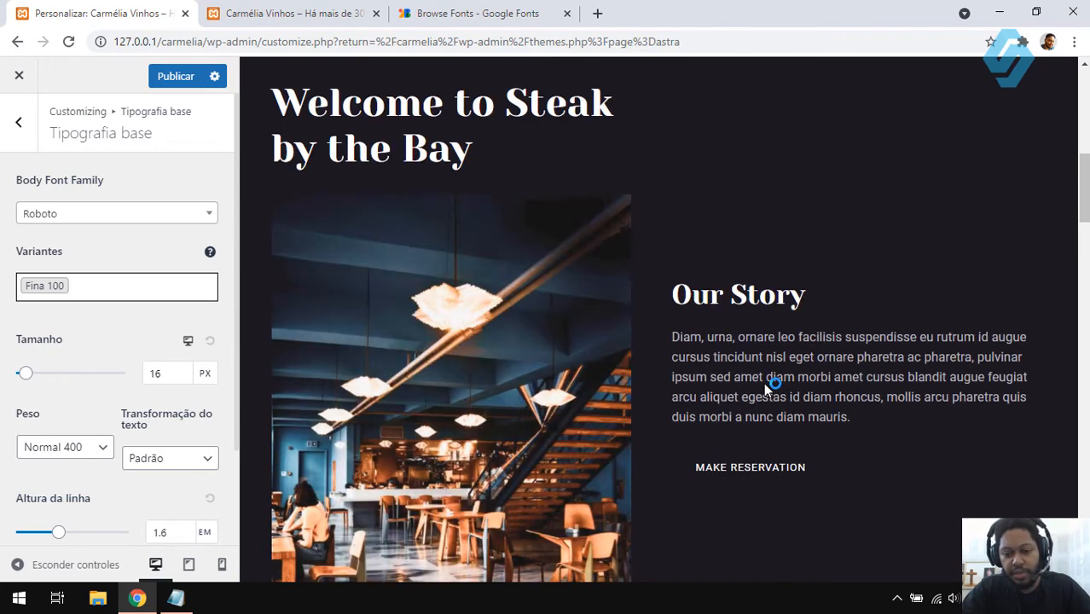
Step: Try the Leve 300 variant for the body font in place of Fina 100
click(54, 288)
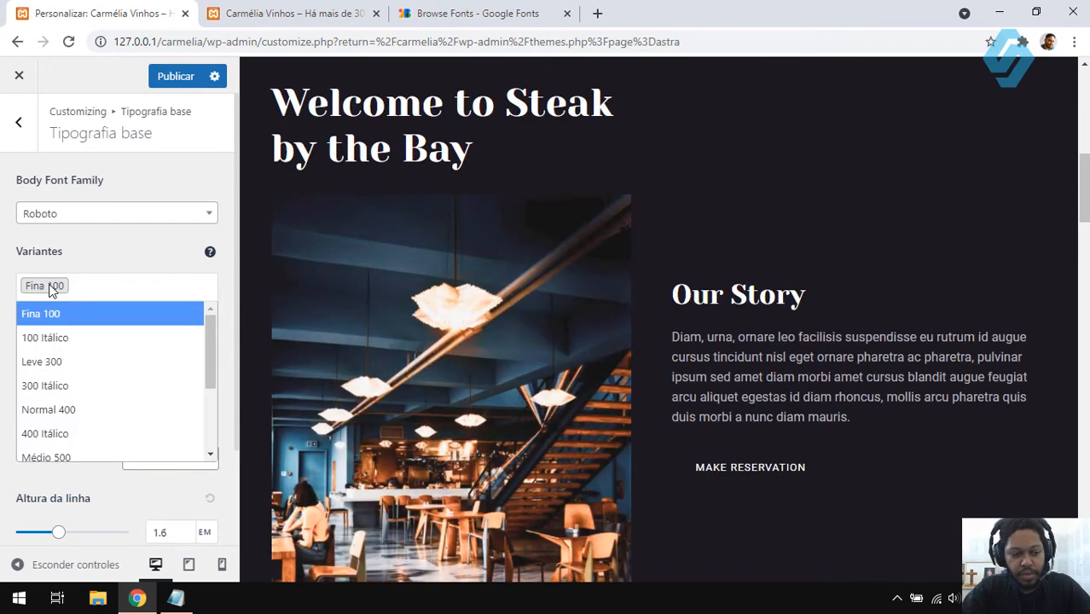
click(86, 315)
click(59, 285)
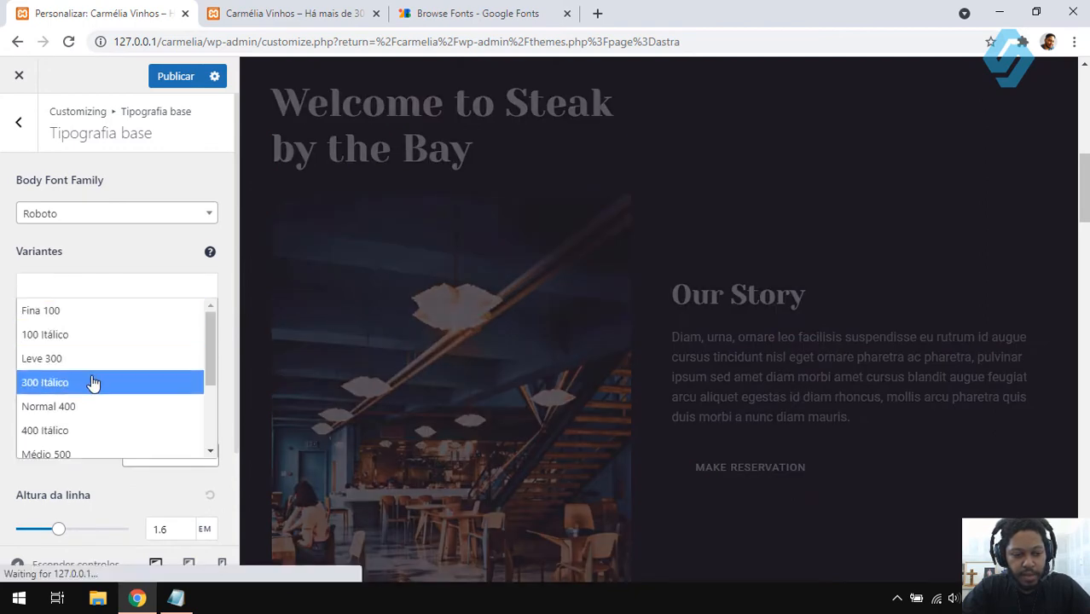
click(73, 359)
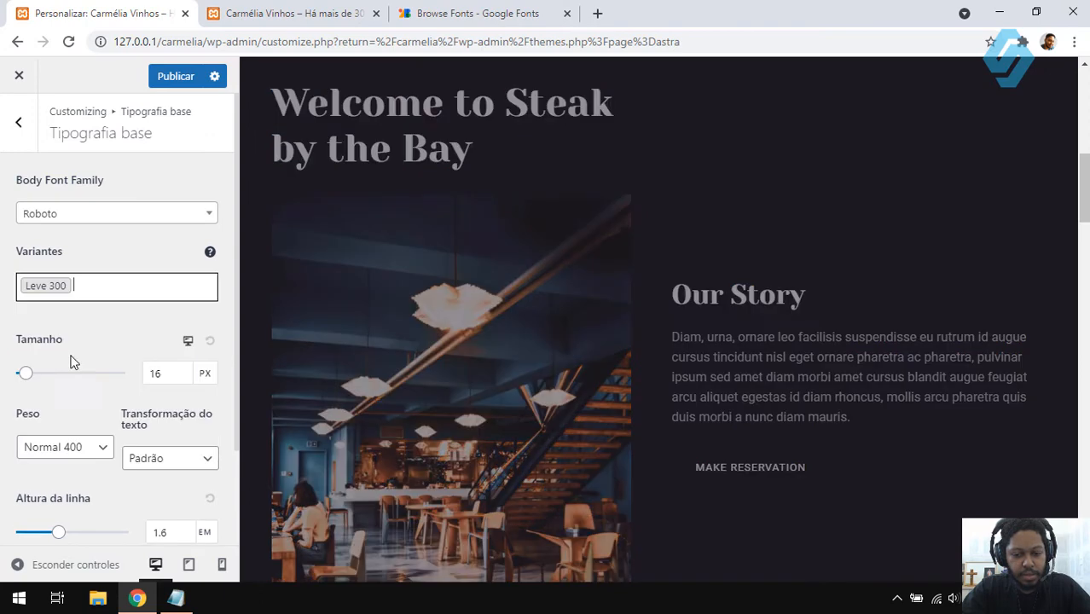
click(145, 258)
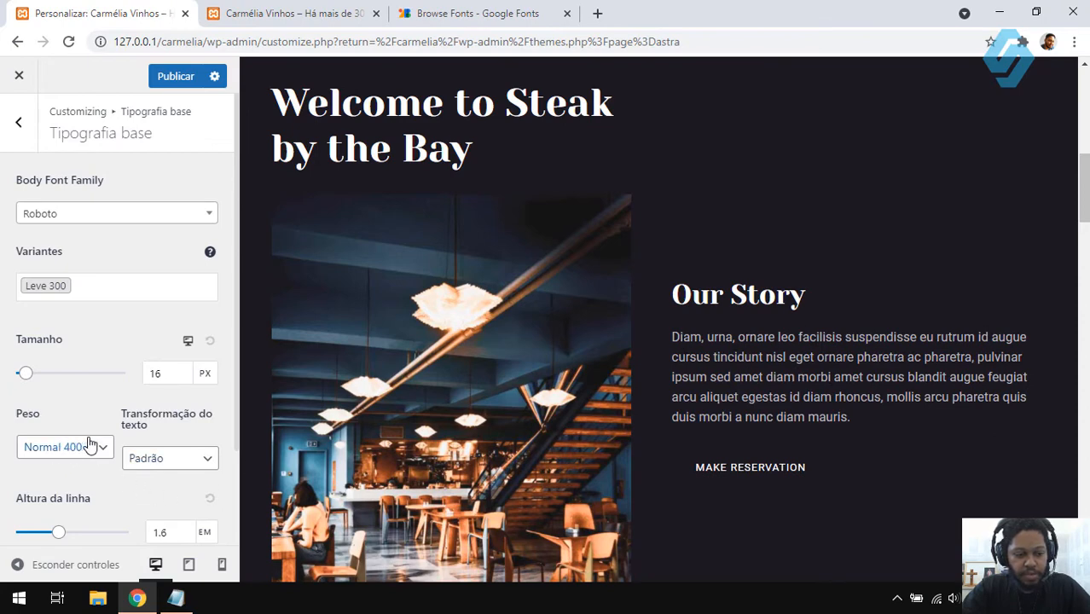
Step: Restore the body font's variants to Normal 400 only, removing Leve 300
click(150, 287)
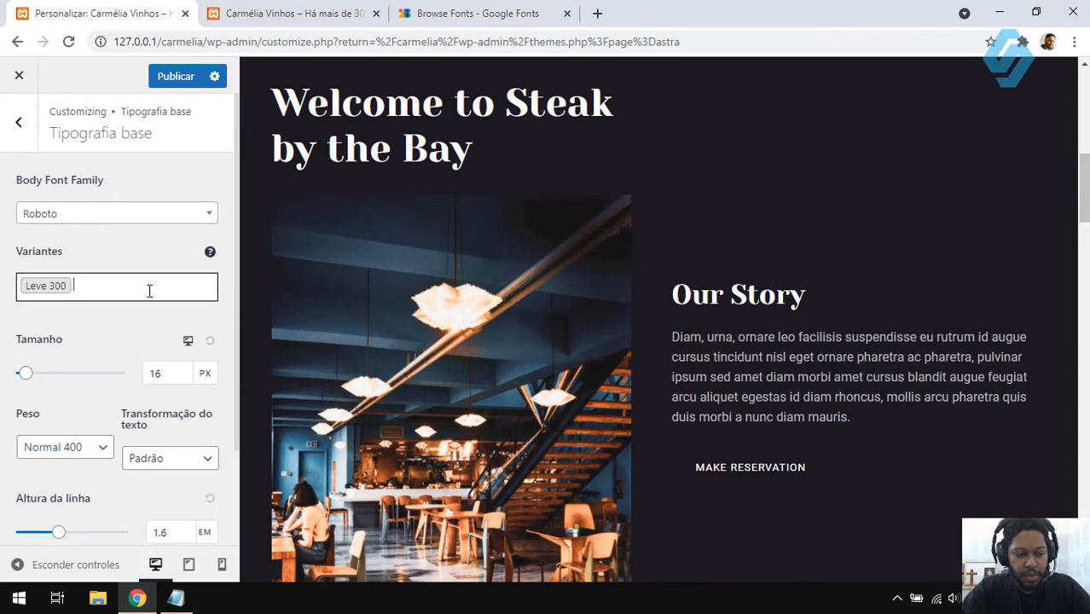
click(68, 409)
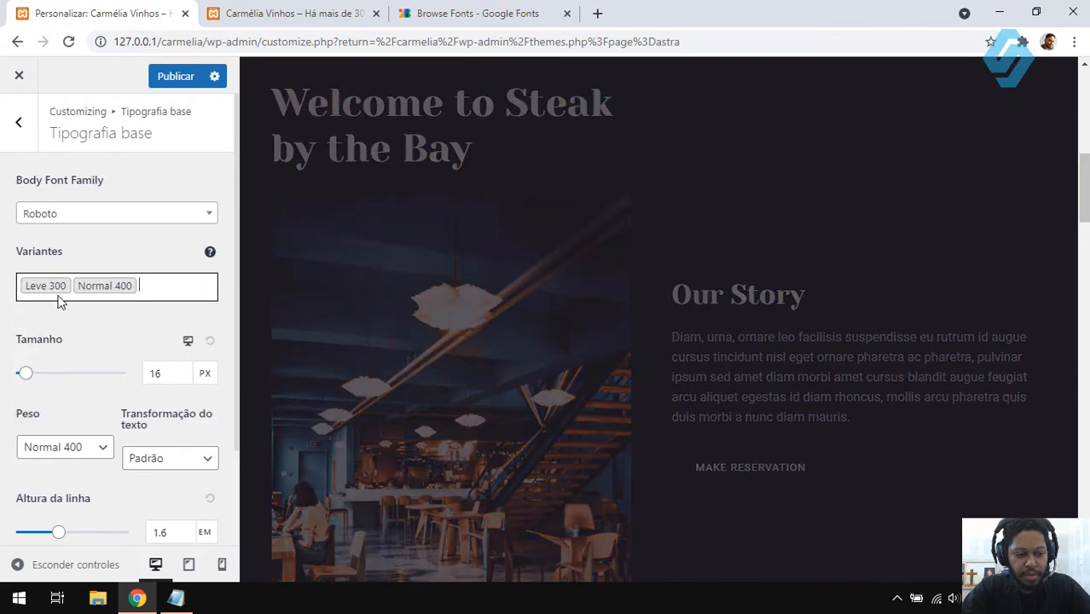
click(61, 287)
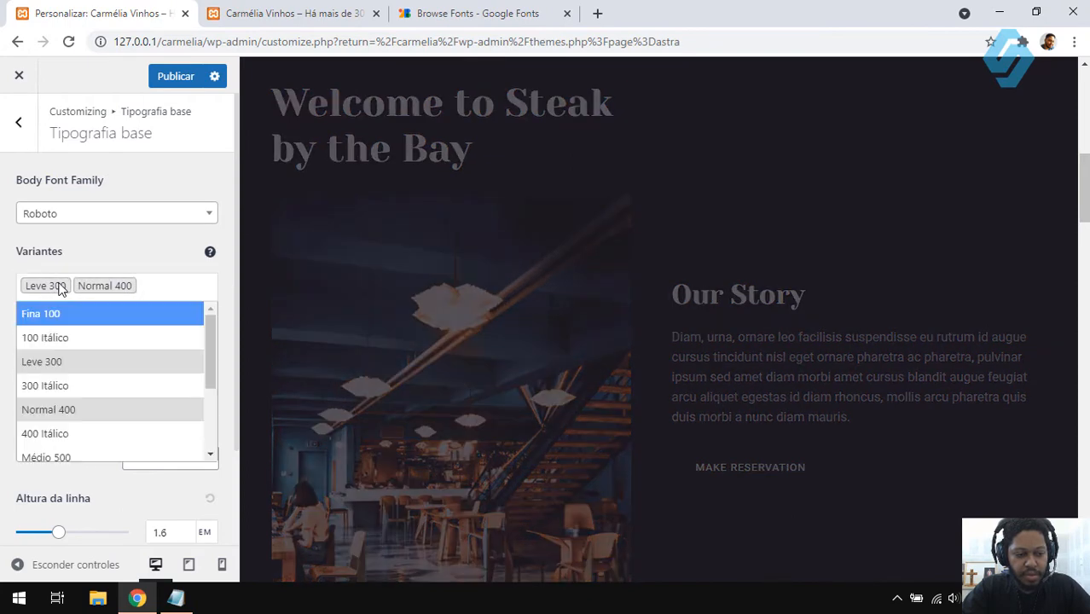
click(69, 366)
Step: Try the body text weight Fina 100 and settle on Leve 300
scroll(86, 447, down, 2)
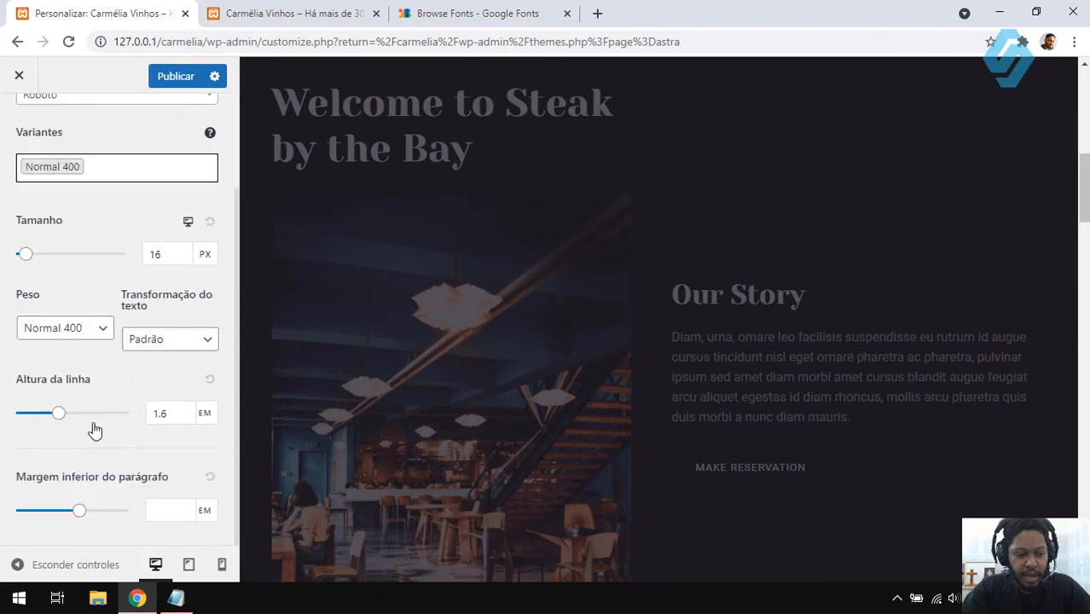
click(100, 328)
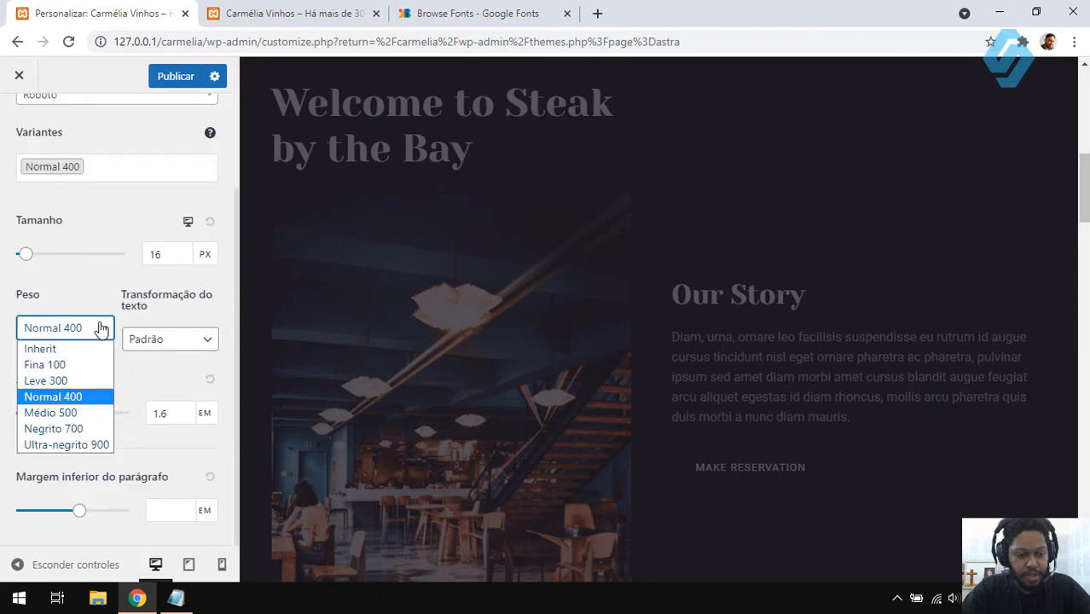
click(70, 365)
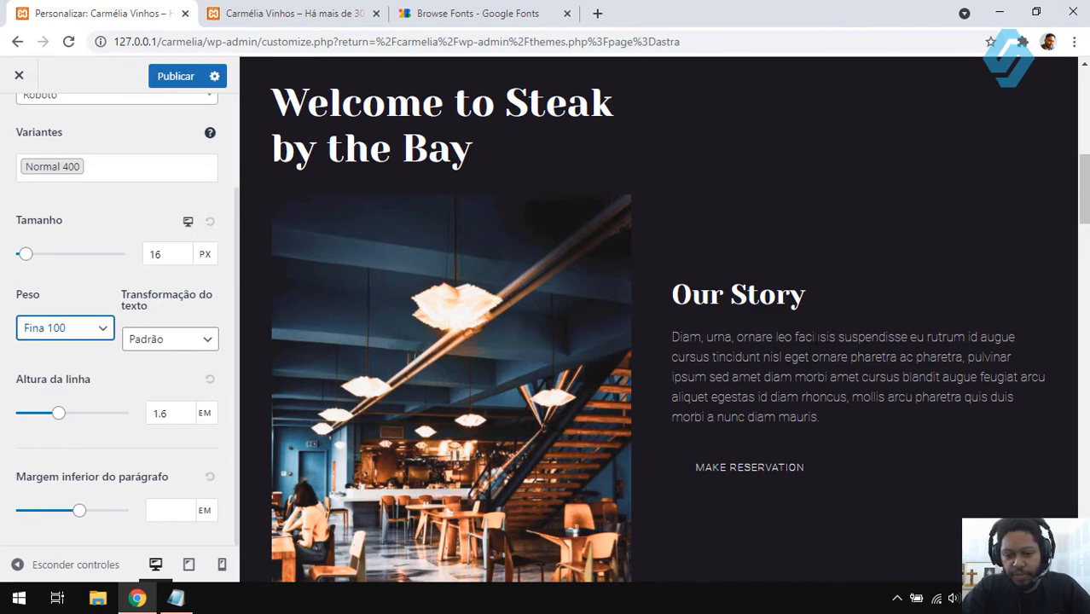
click(65, 328)
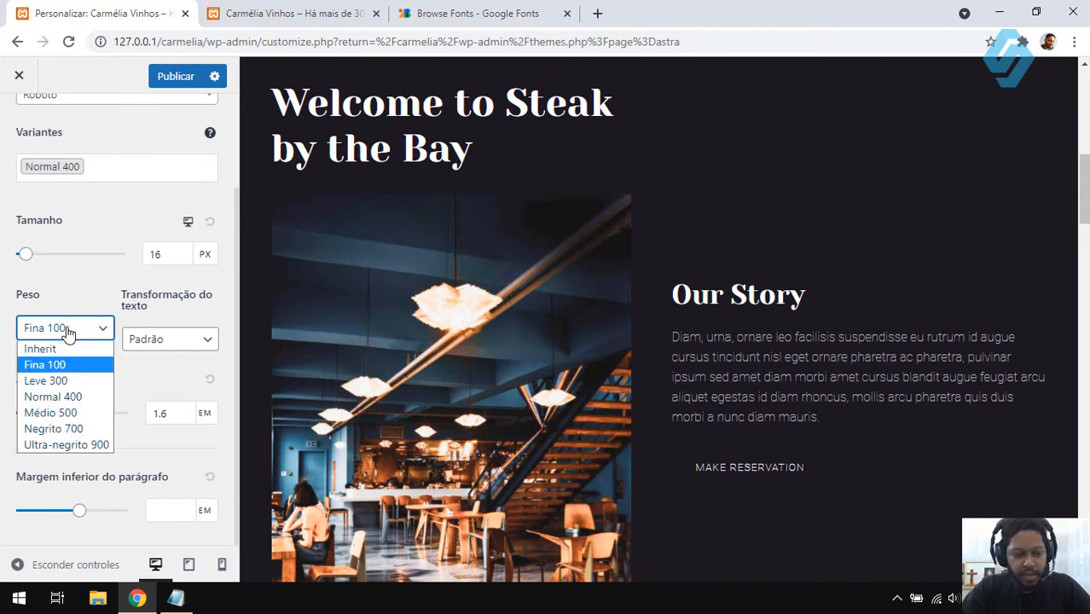
click(82, 380)
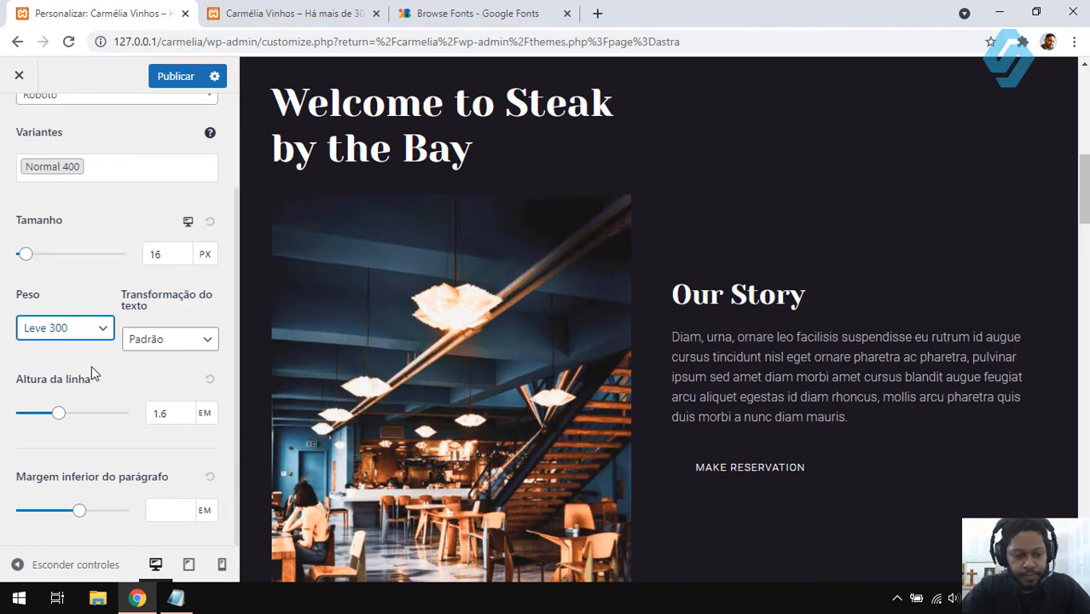
click(95, 362)
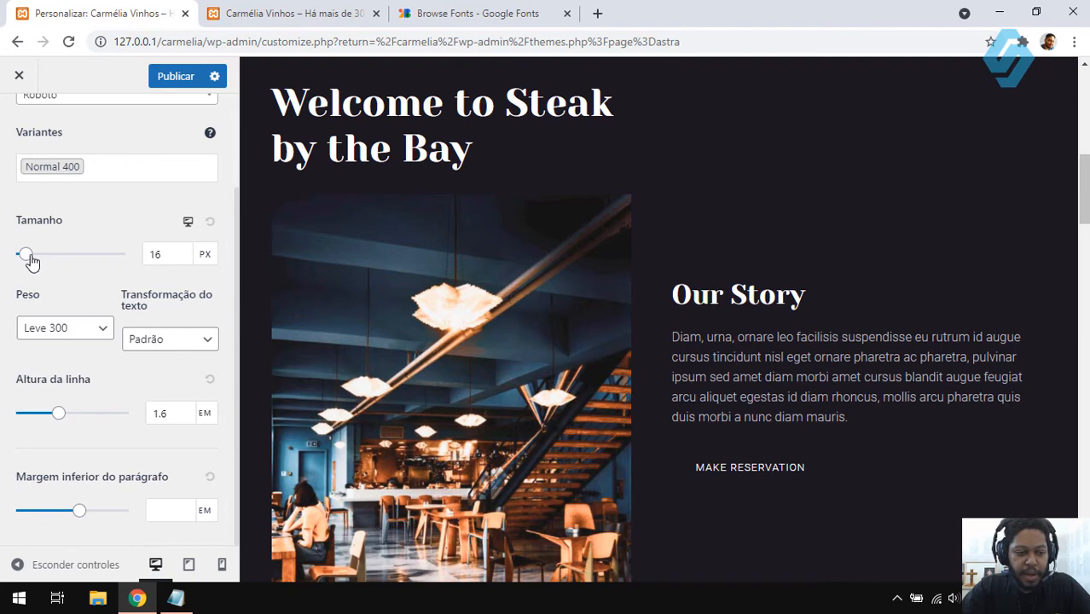
Step: Set the body text size to 18 px and check the result throughout the page preview
mouse_move(28, 256)
mouse_down()
mouse_move(38, 261)
mouse_move(16, 260)
mouse_move(26, 256)
mouse_up()
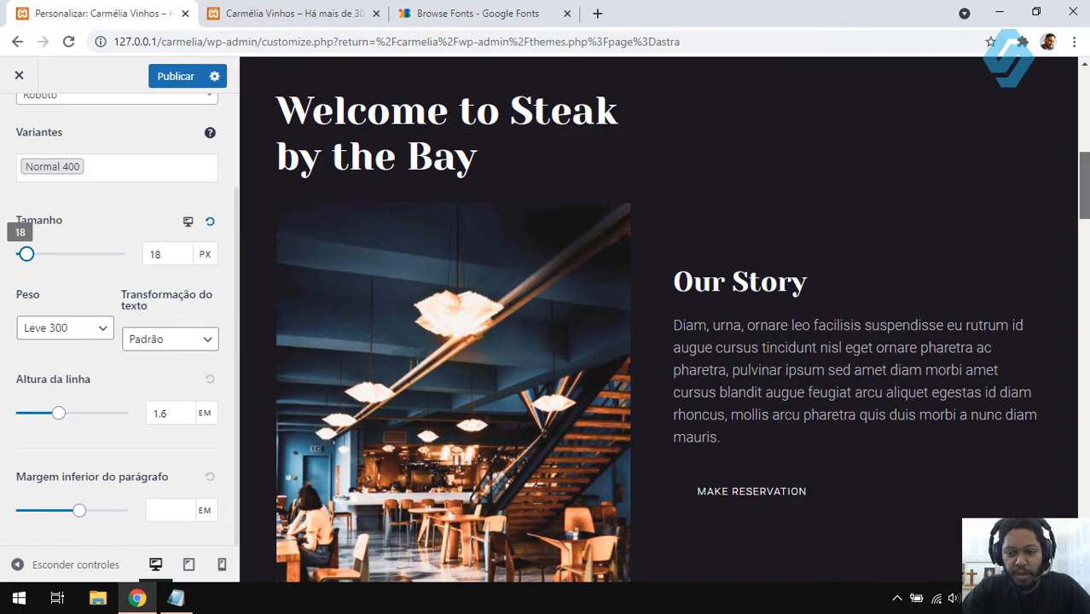
scroll(659, 319, down, 15)
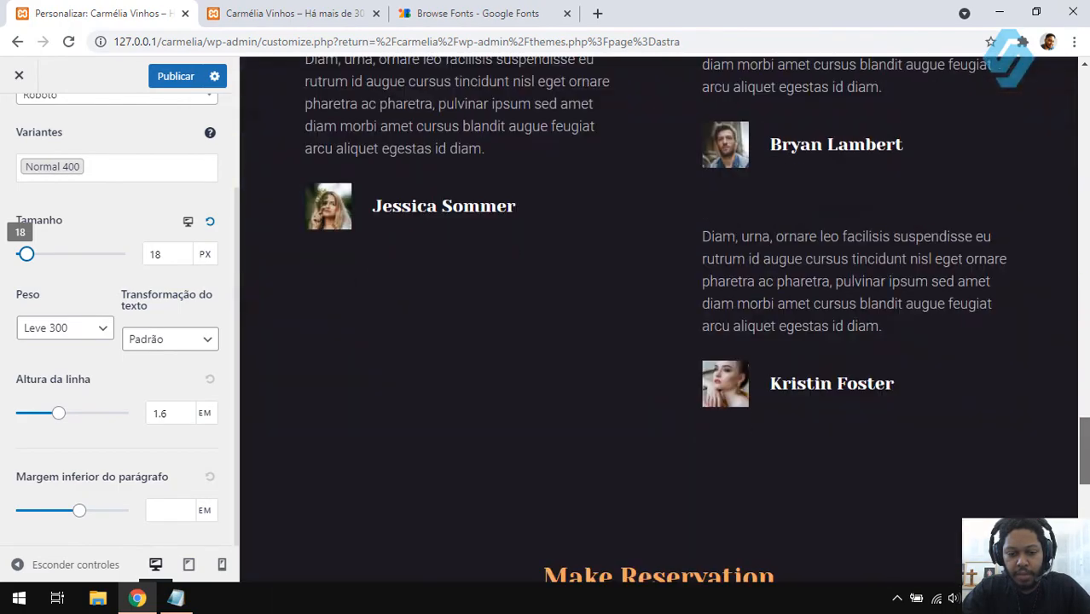
drag(1085, 426, 1085, 175)
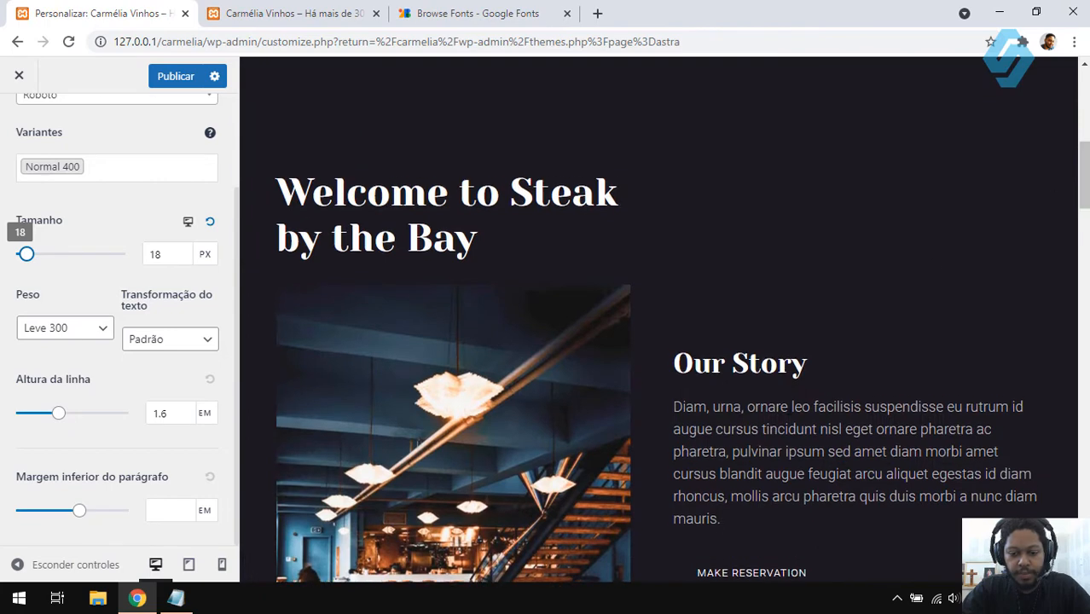
scroll(715, 232, down, 2)
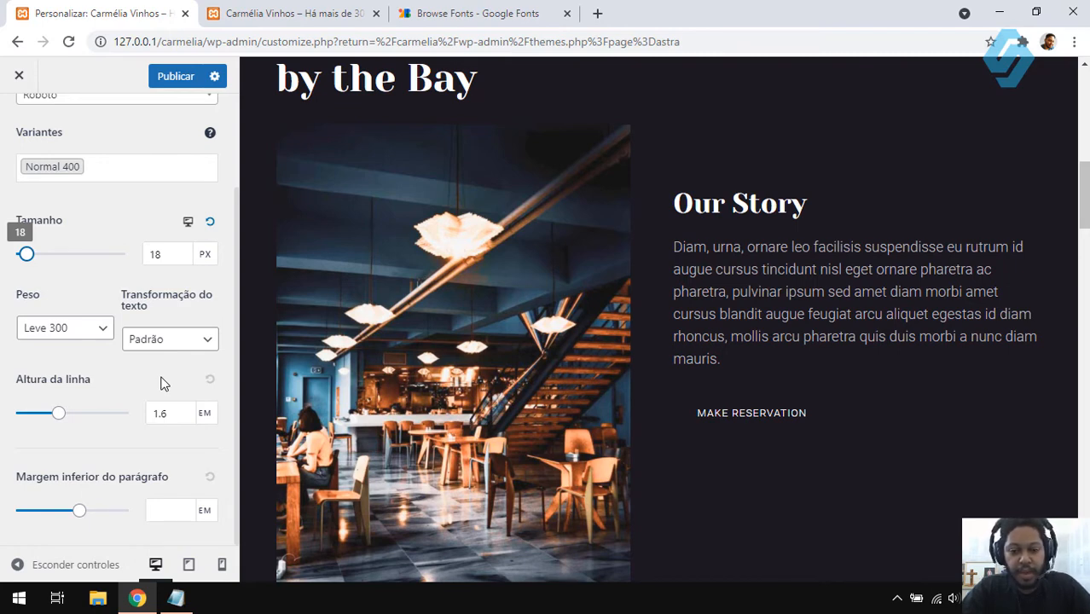
Step: Set the body text line height to 1.7 em
click(58, 414)
drag(58, 413, 63, 412)
drag(60, 413, 58, 412)
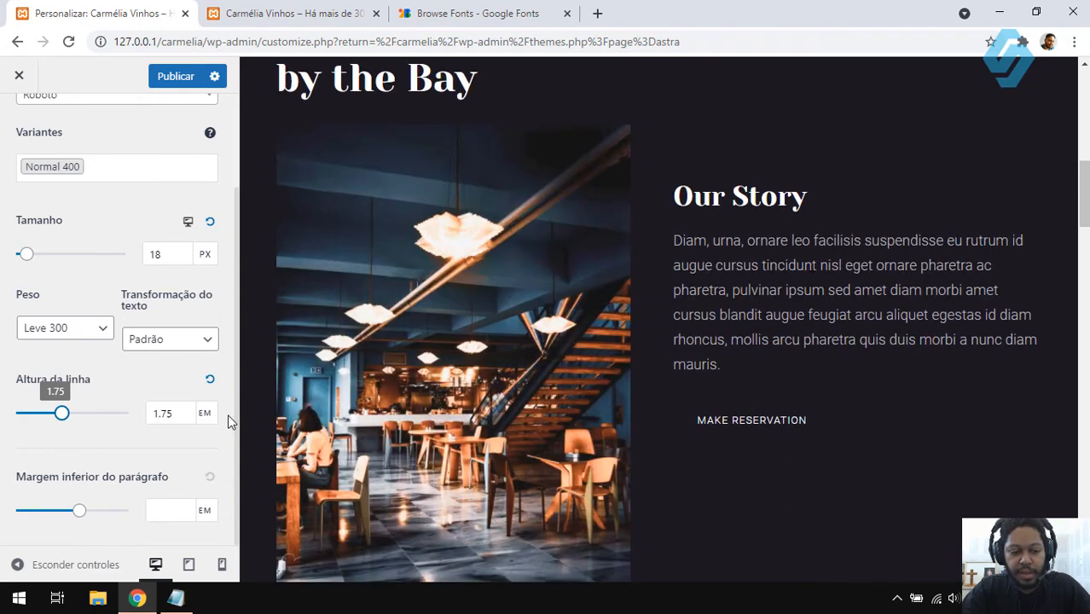
click(181, 413)
key(BackSpace)
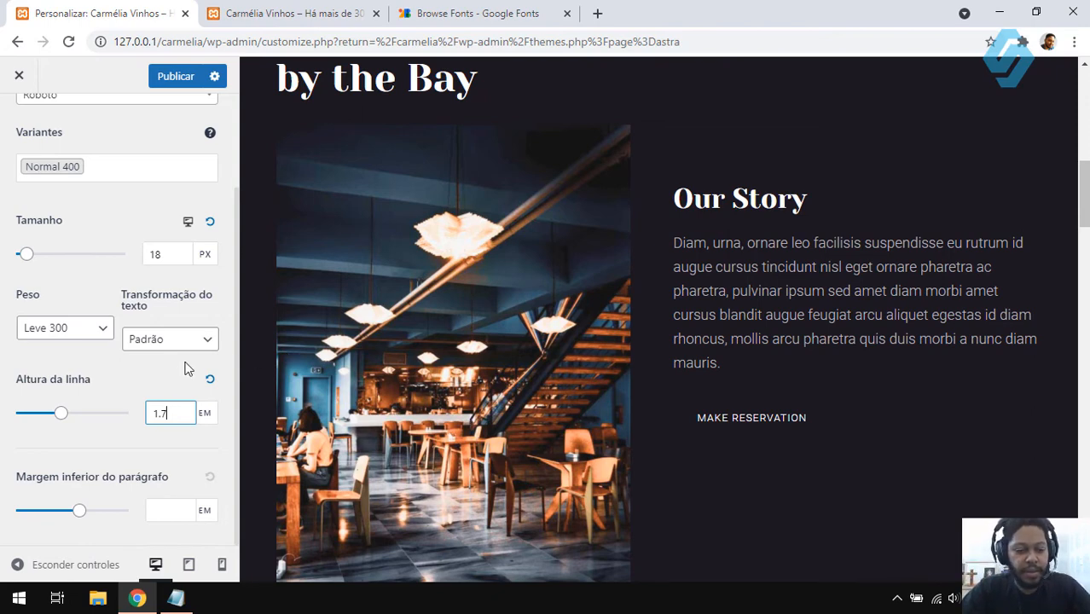
click(141, 370)
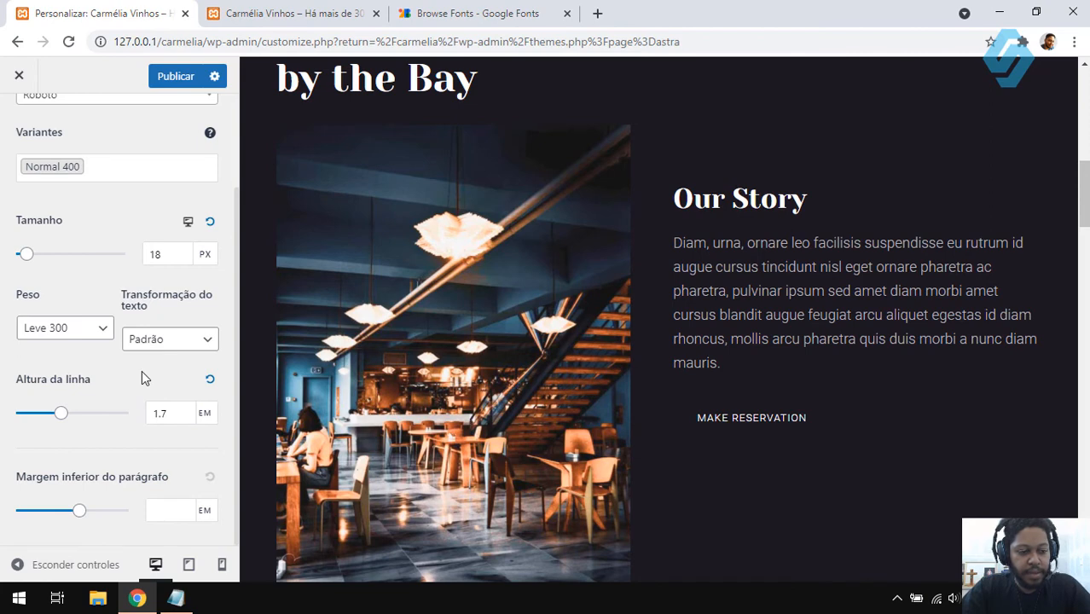
Step: Publish the base typography changes and reload the live site to check the Our Story paragraph
scroll(141, 370, up, 2)
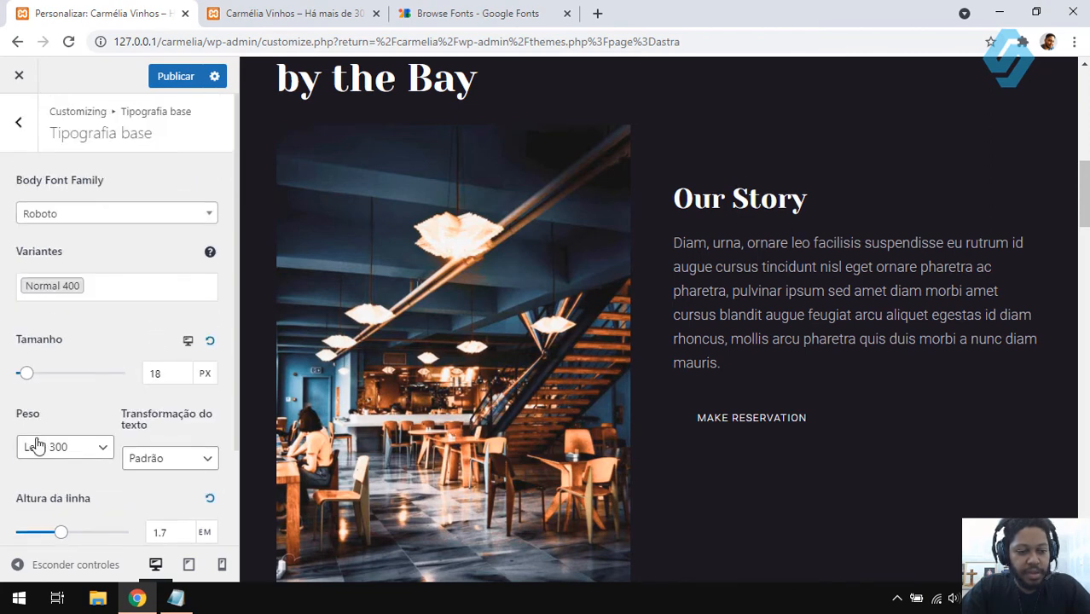
click(166, 86)
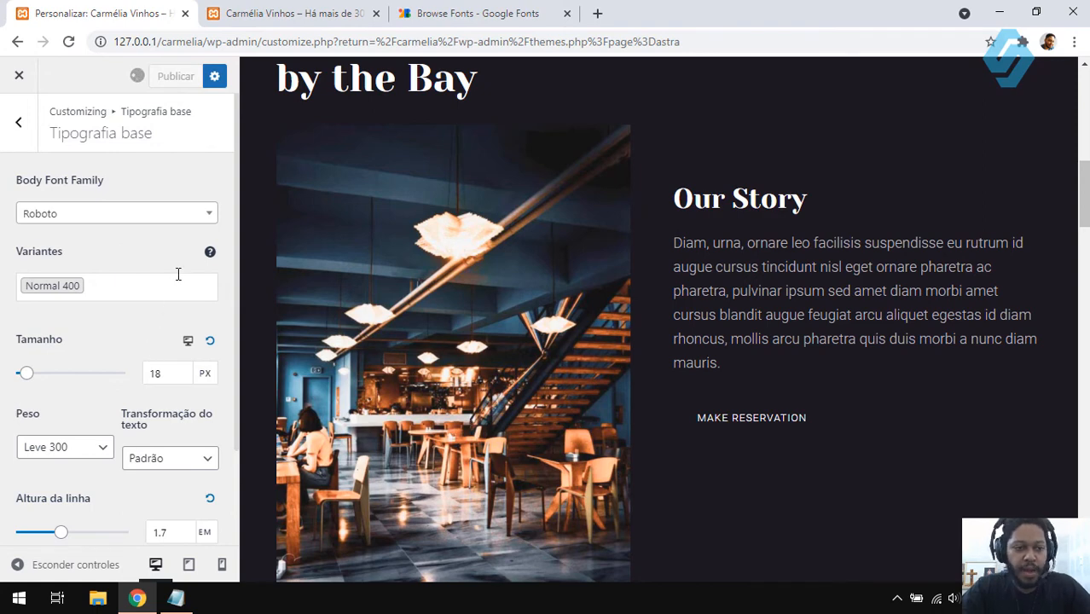
click(311, 9)
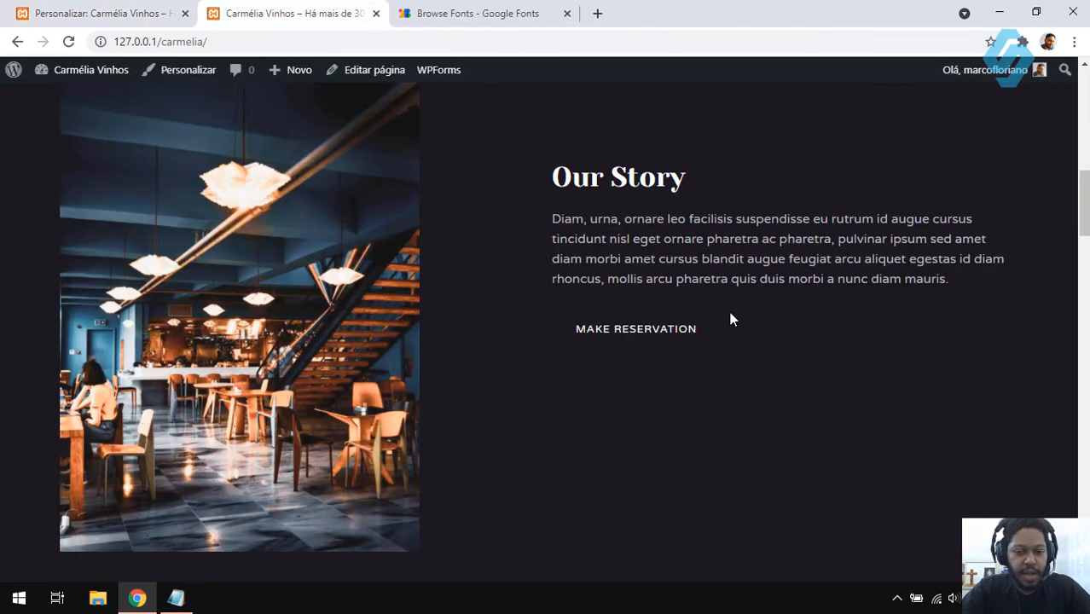
scroll(725, 341, up, 2)
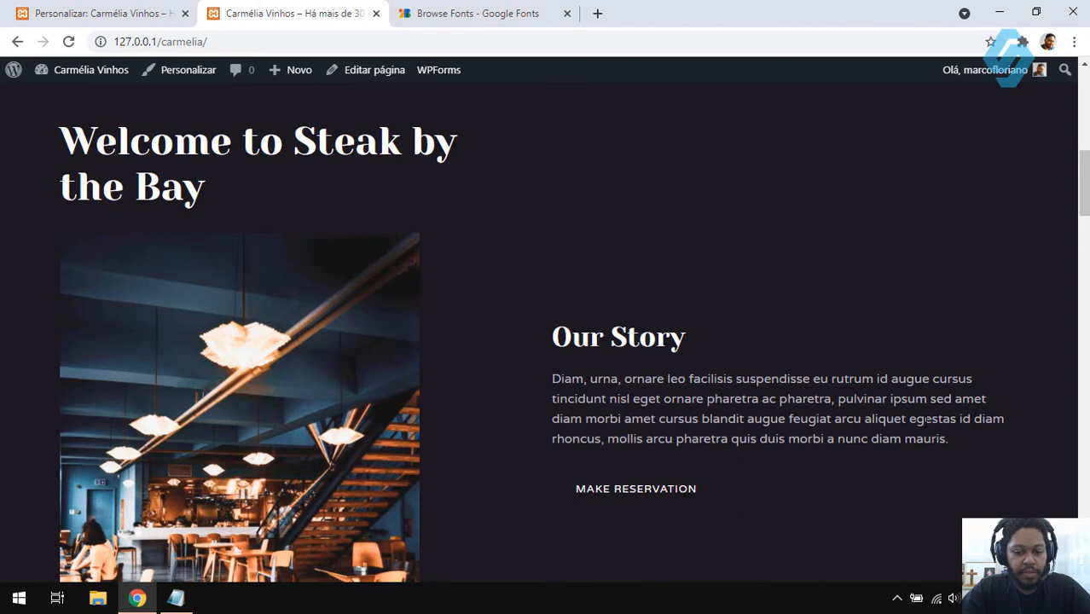
drag(966, 439, 551, 391)
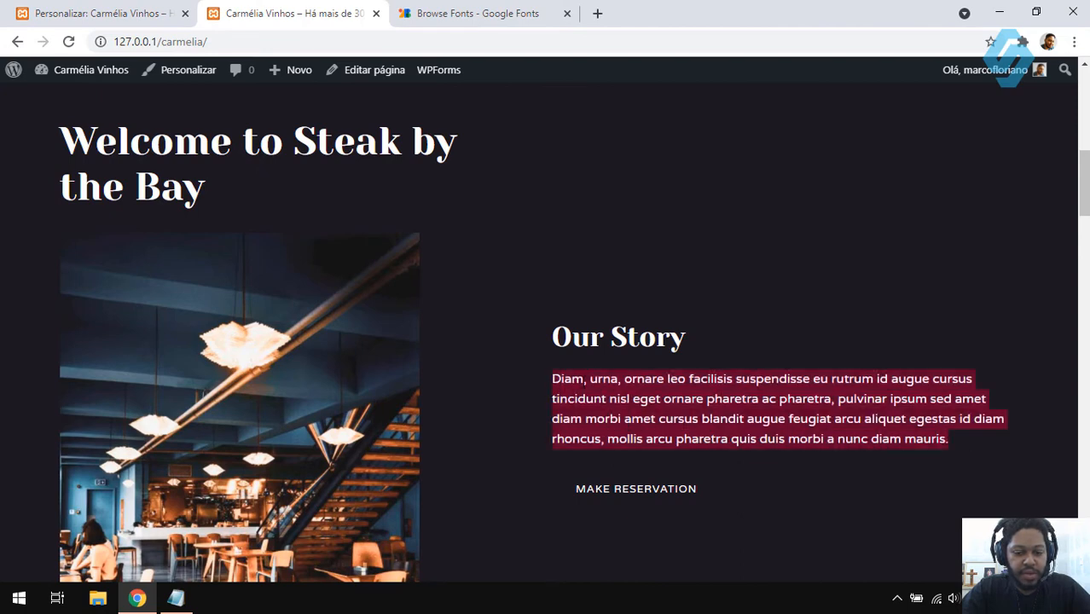
click(550, 390)
click(68, 41)
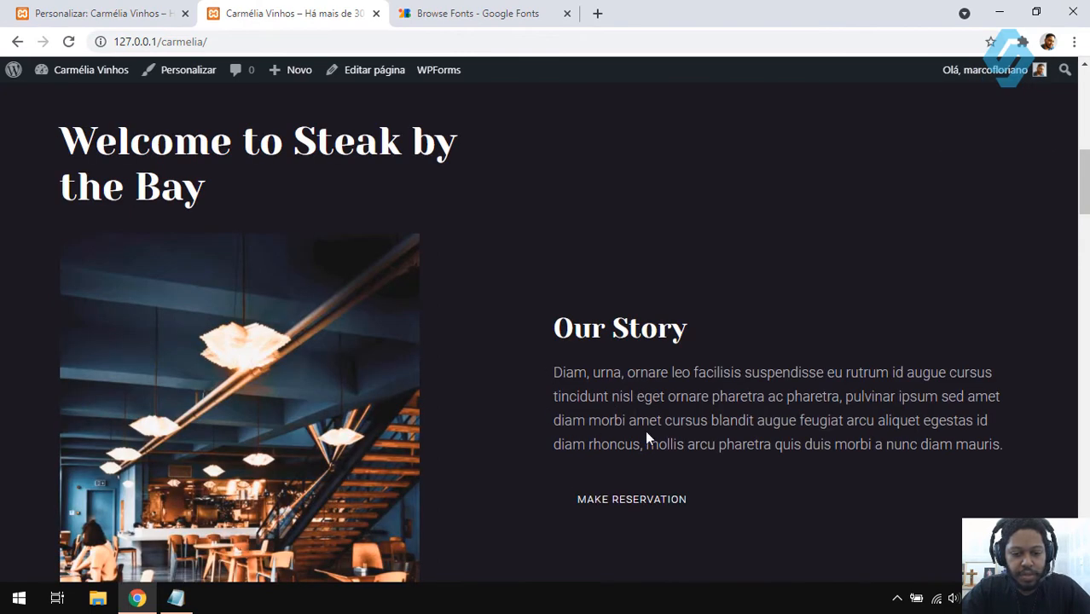
Step: Return to the customizer and open the typography settings for headings (Títulos)
click(151, 12)
click(13, 150)
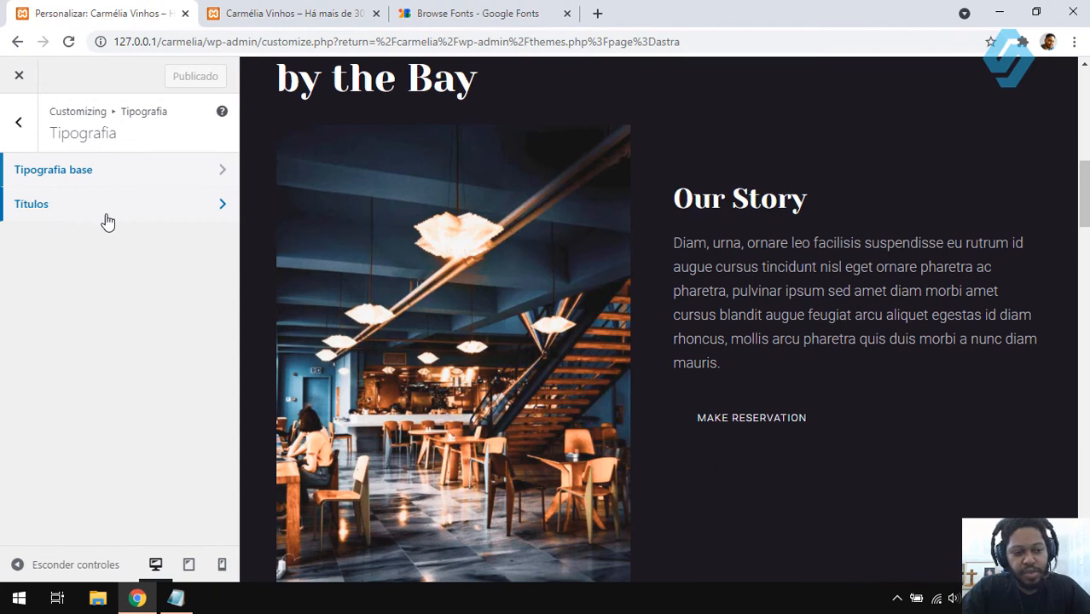
click(65, 203)
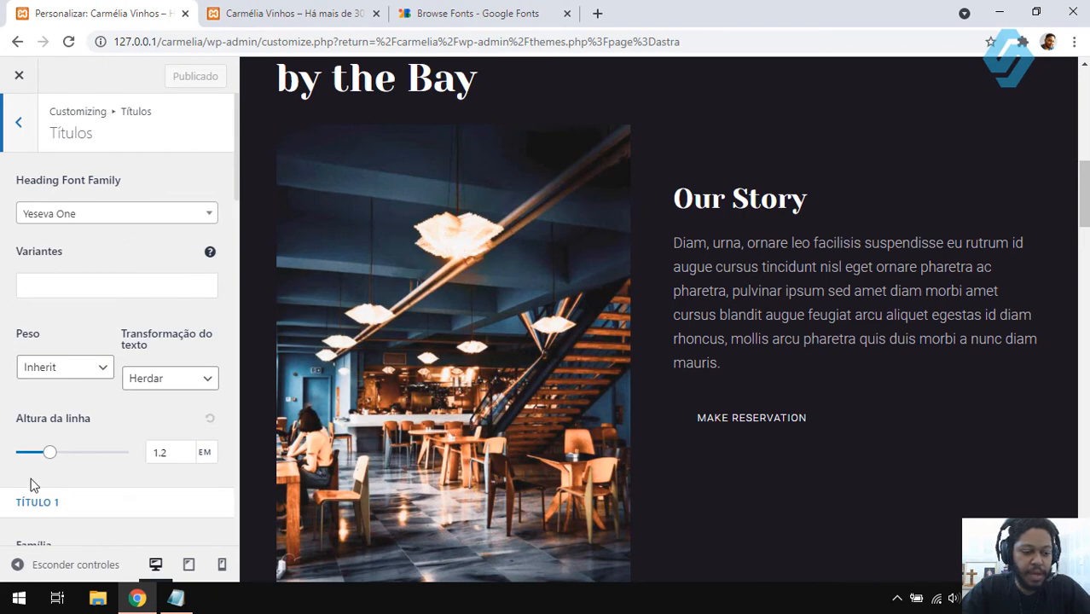
Step: Examine the general heading font options and the family, size and weight settings of Título 1 to Título 3
scroll(94, 341, down, 3)
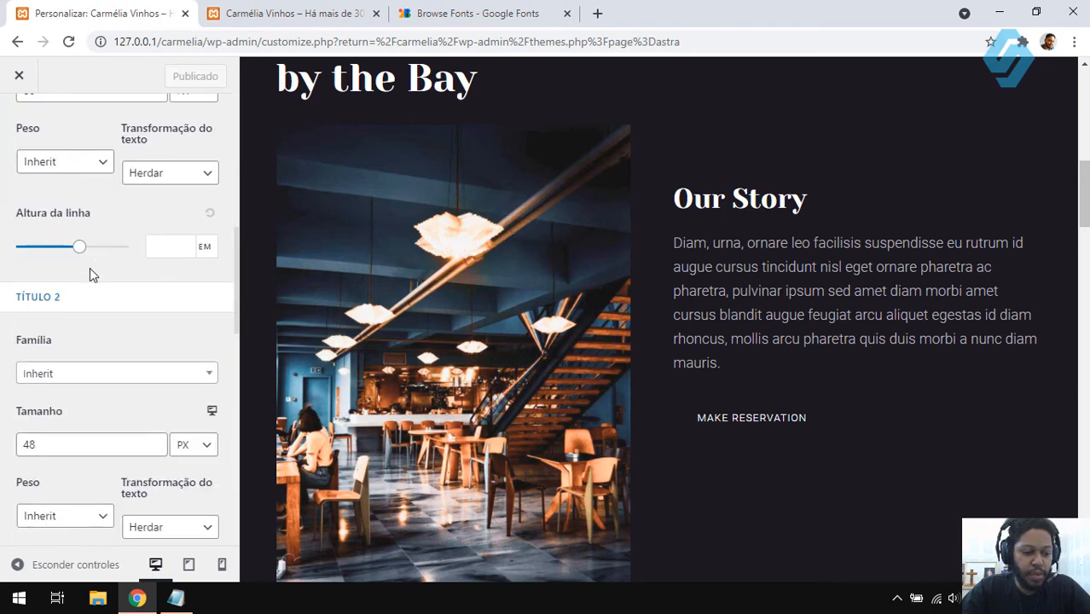
scroll(86, 281, down, 4)
scroll(95, 326, down, 5)
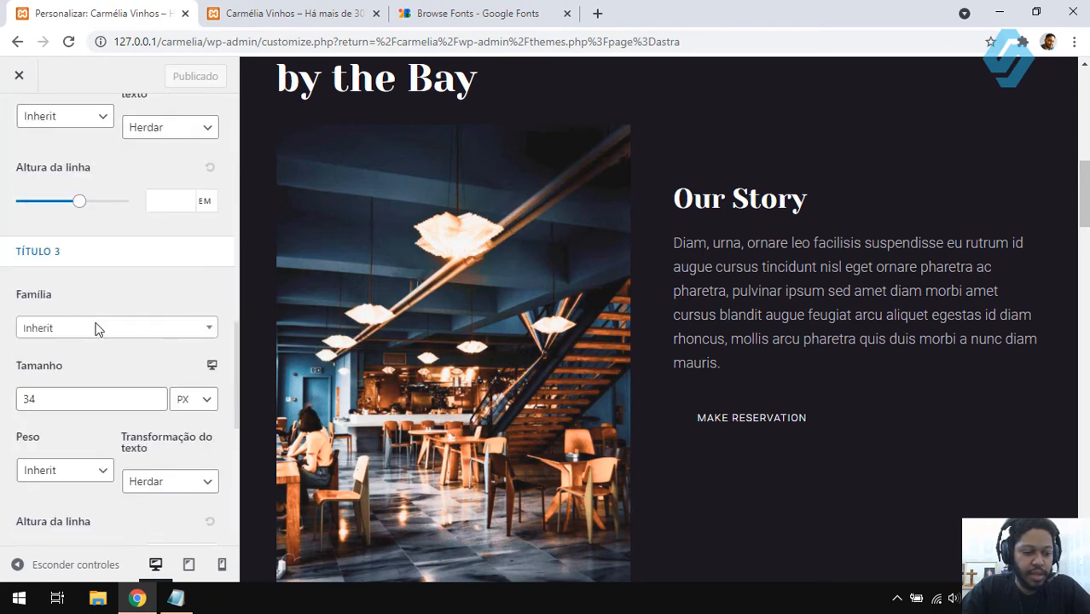
scroll(96, 330, up, 7)
scroll(96, 330, up, 1)
scroll(112, 326, up, 1)
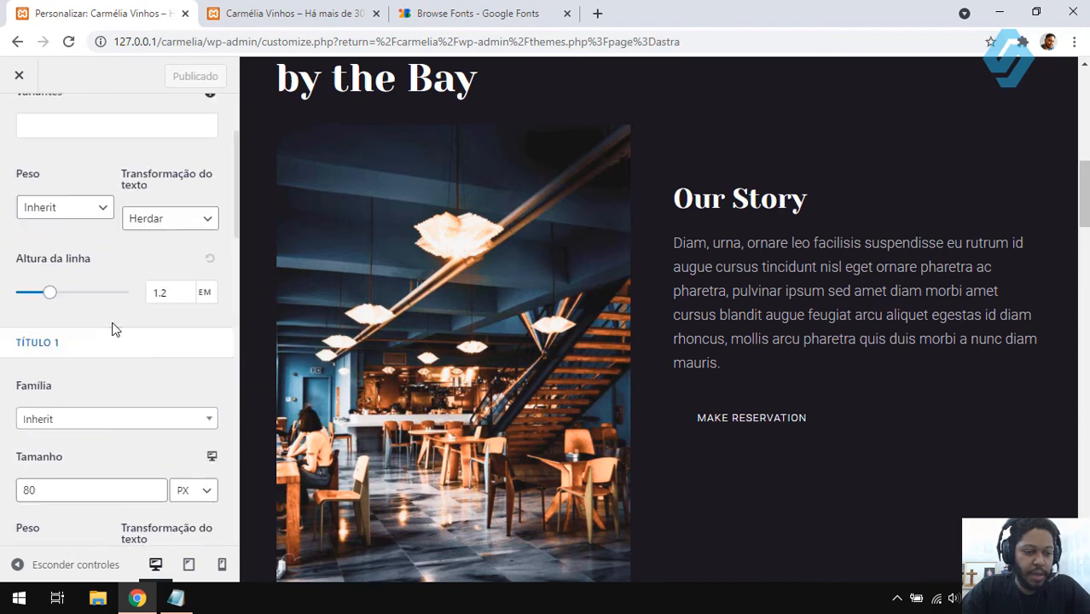
scroll(77, 231, up, 2)
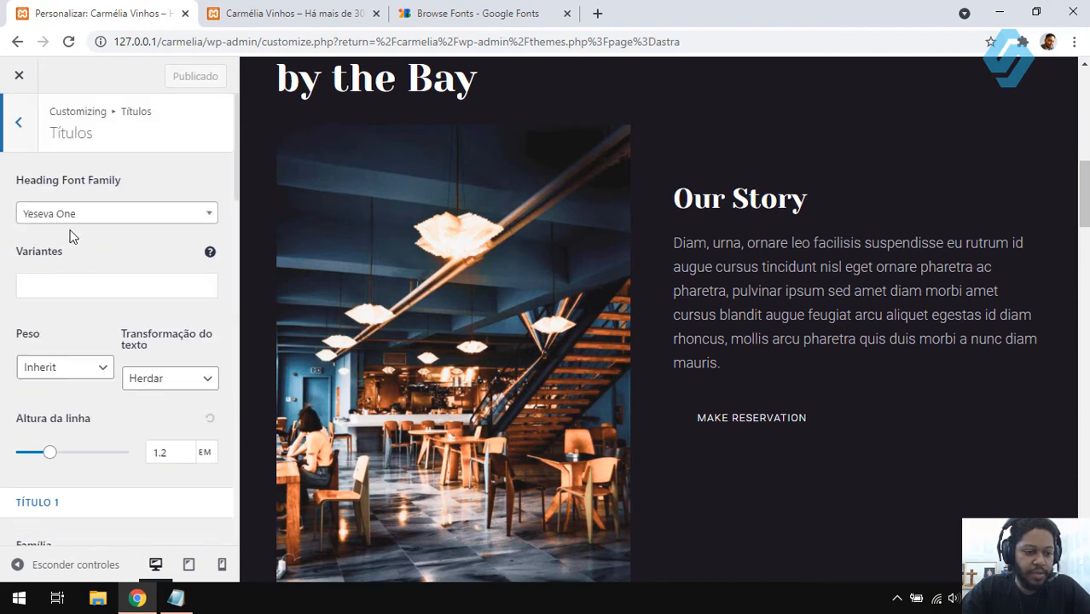
scroll(65, 397, down, 3)
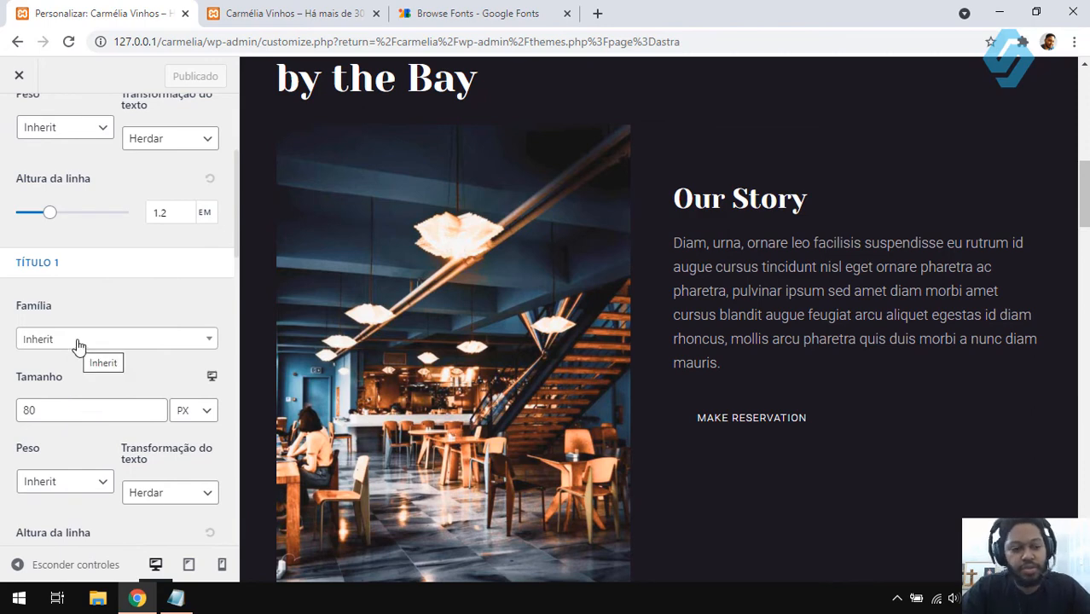
scroll(142, 275, up, 3)
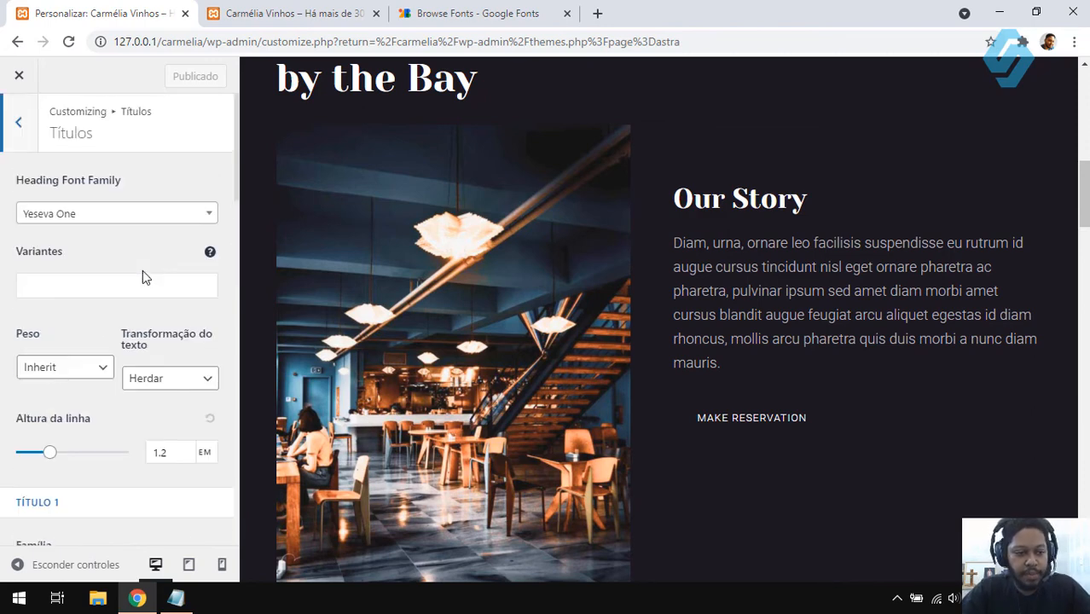
Step: Look up a trending font in Google Fonts and set the heading font family to Viaoda Libre
click(115, 210)
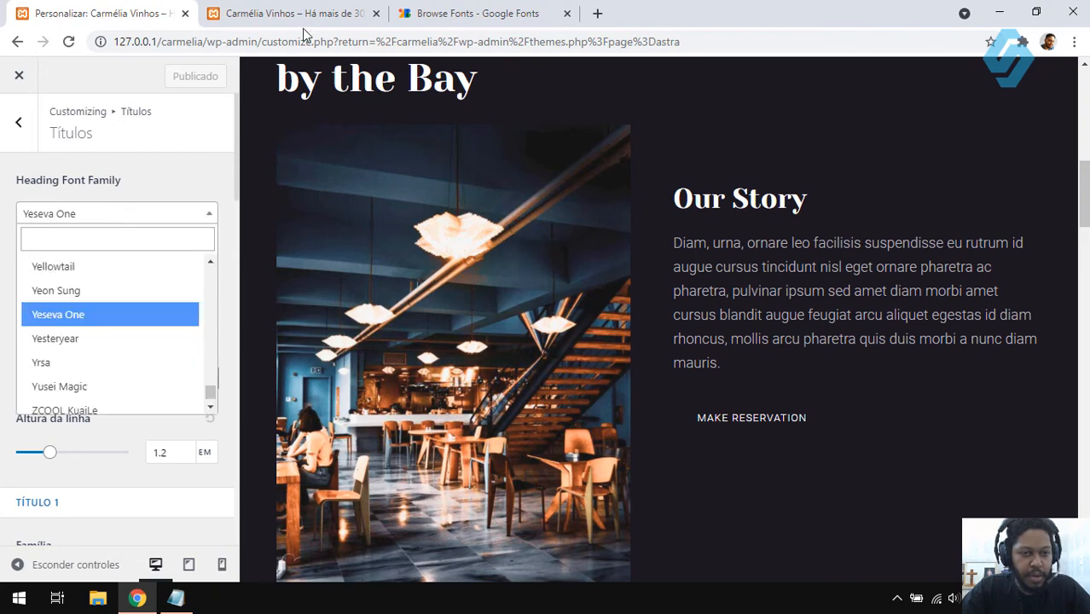
click(422, 17)
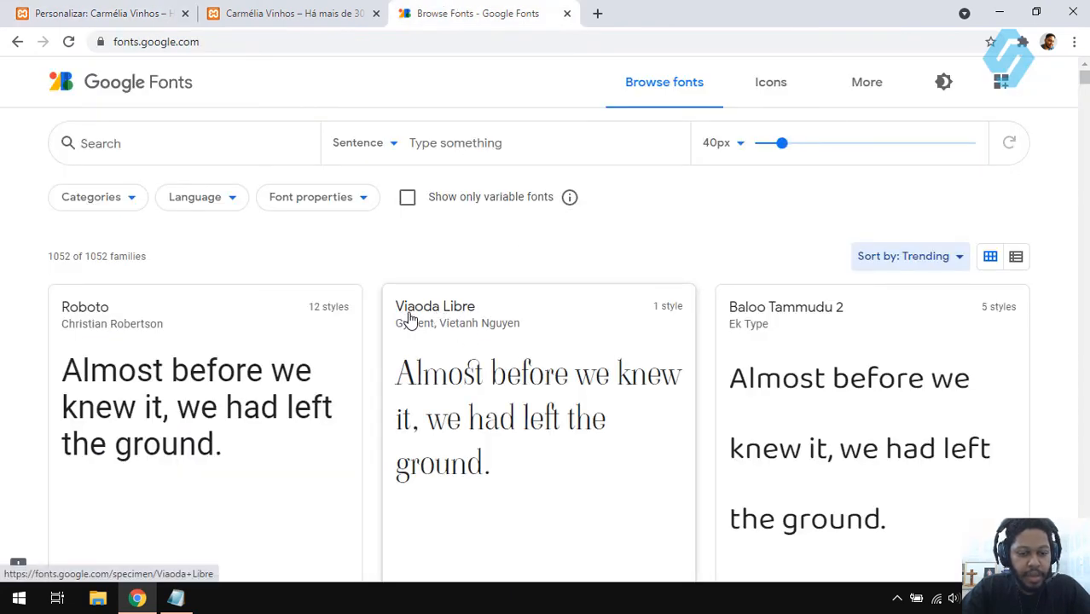
click(132, 10)
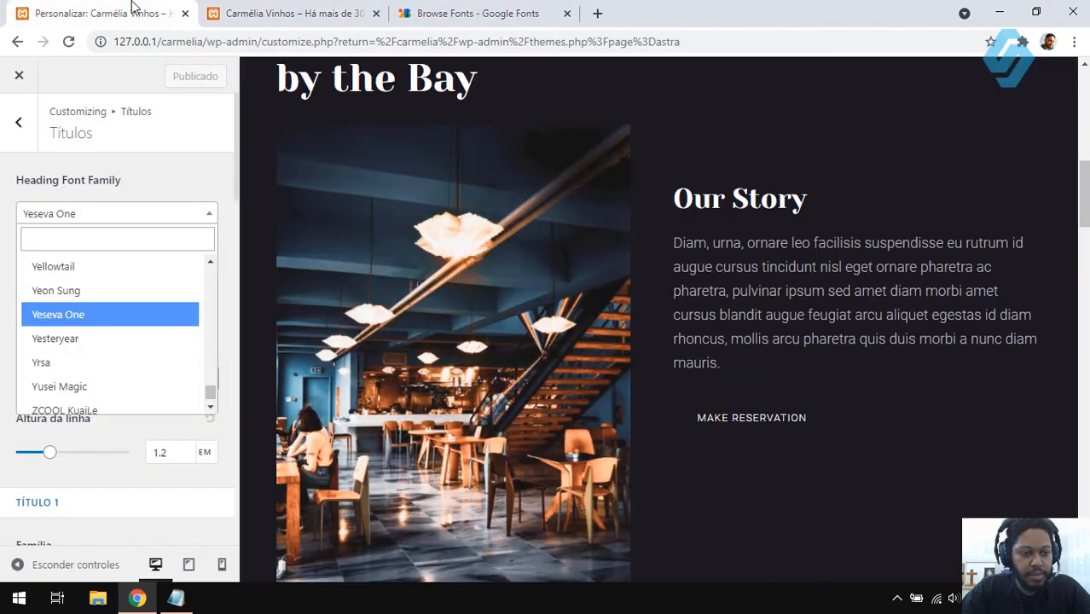
click(112, 247)
text(Via)
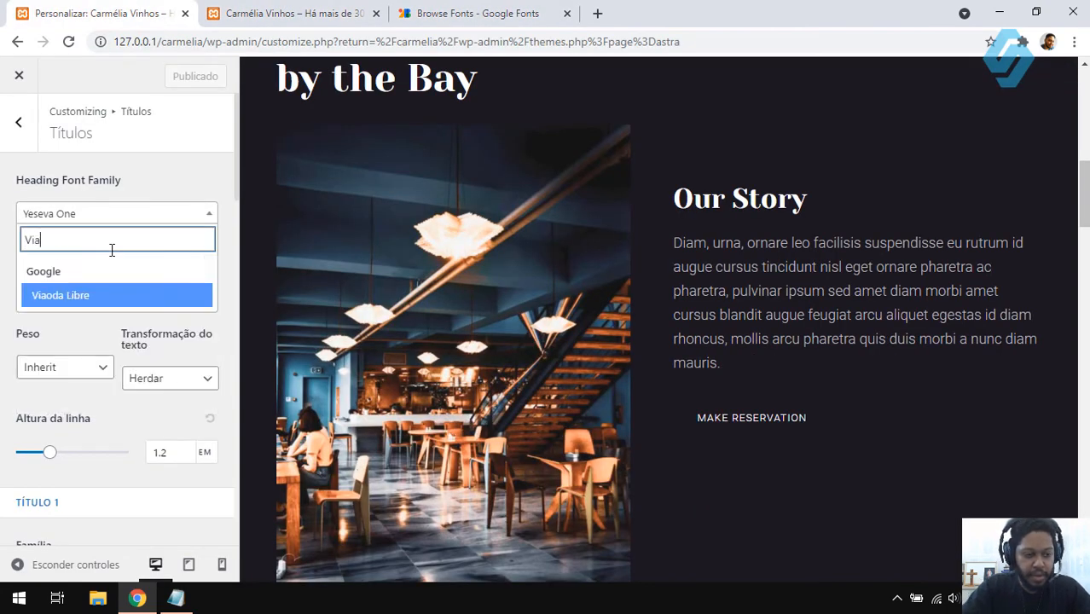
text(o)
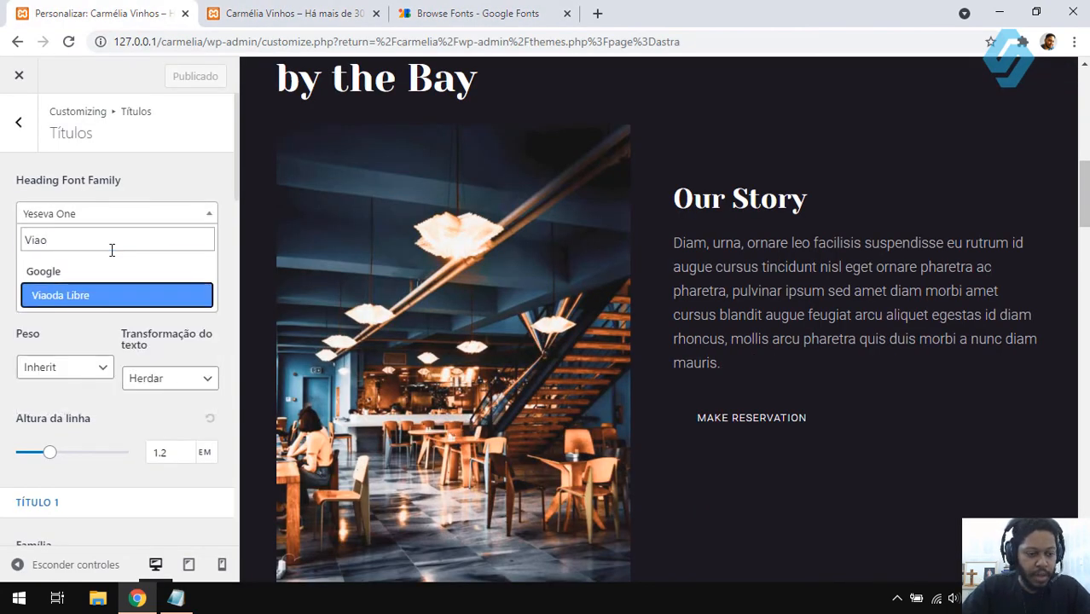
click(95, 289)
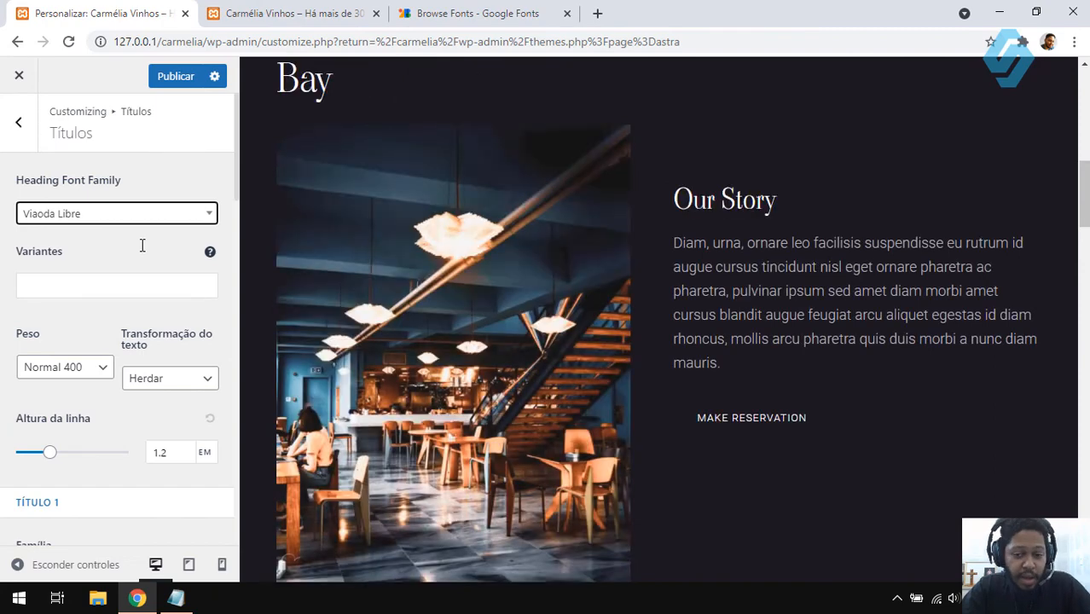
scroll(722, 260, up, 2)
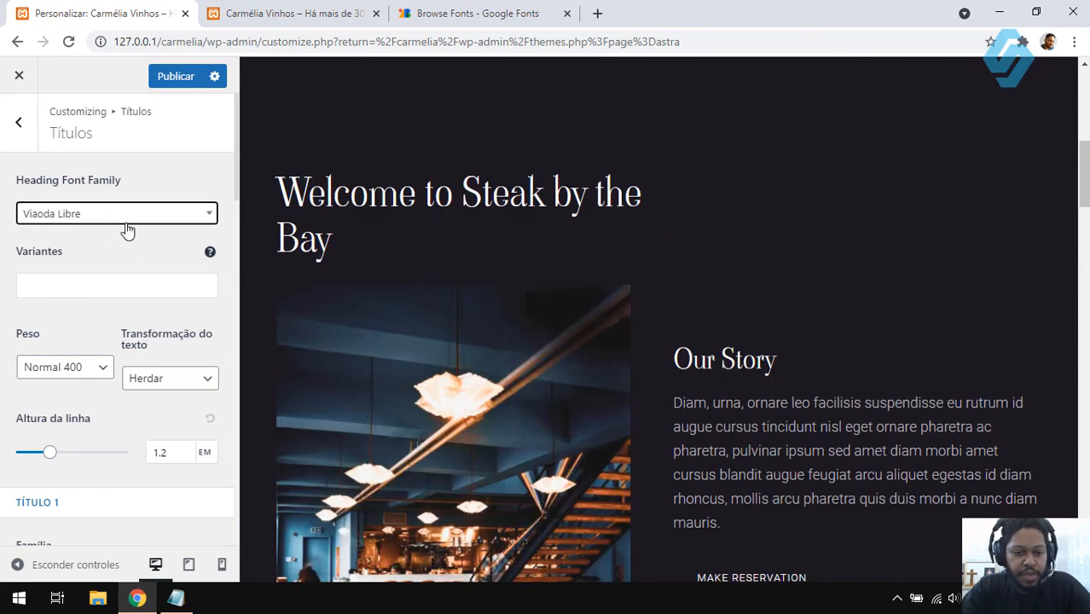
Step: Browse the Google Fonts catalogue for alternative heading fonts and return to the customizer
click(431, 7)
scroll(686, 273, down, 4)
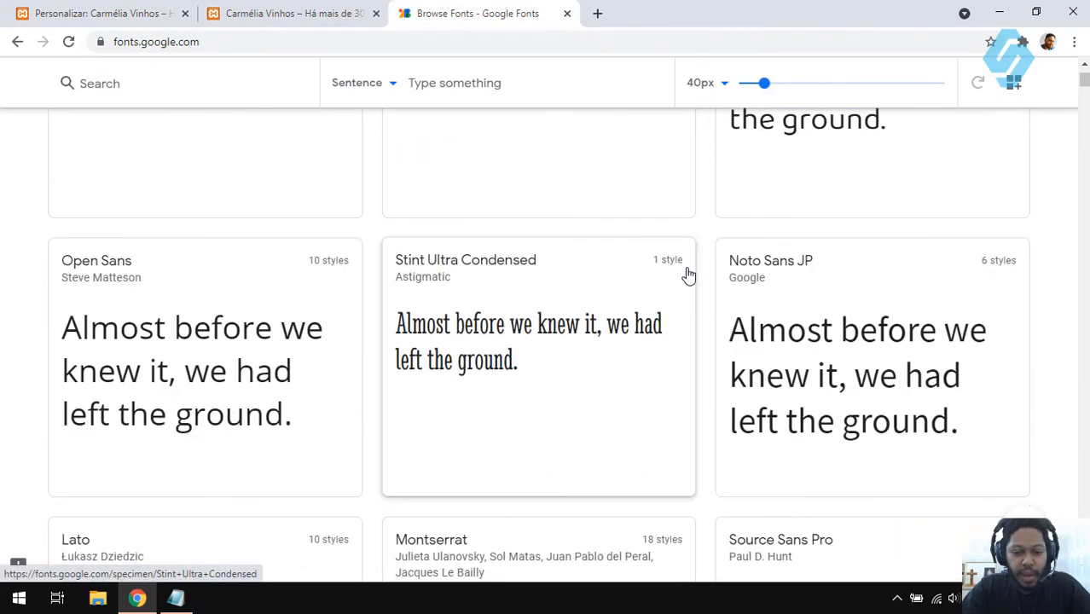
scroll(688, 273, down, 8)
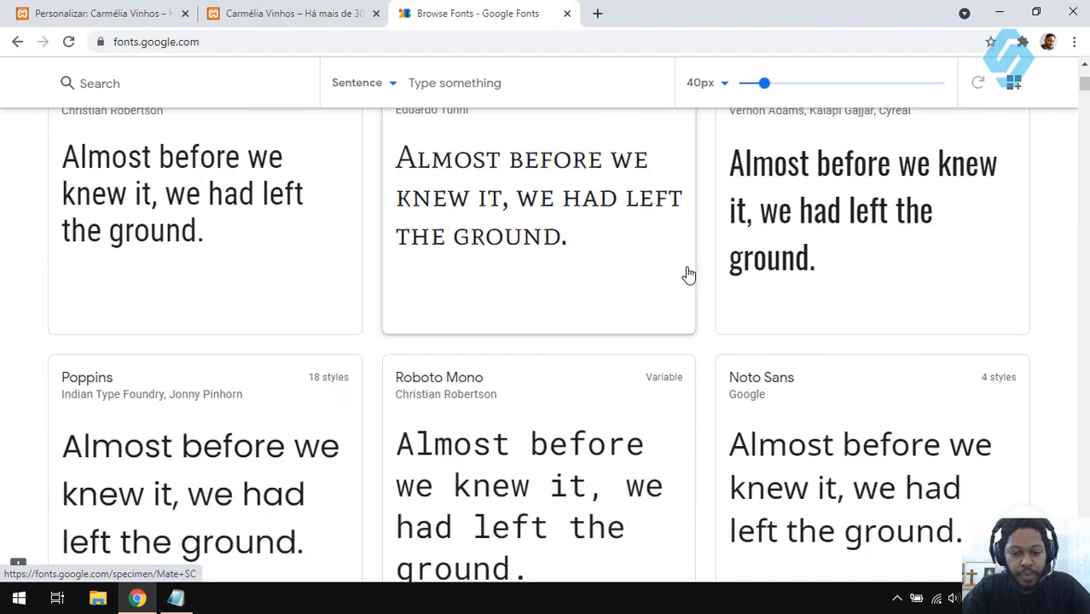
scroll(688, 274, down, 8)
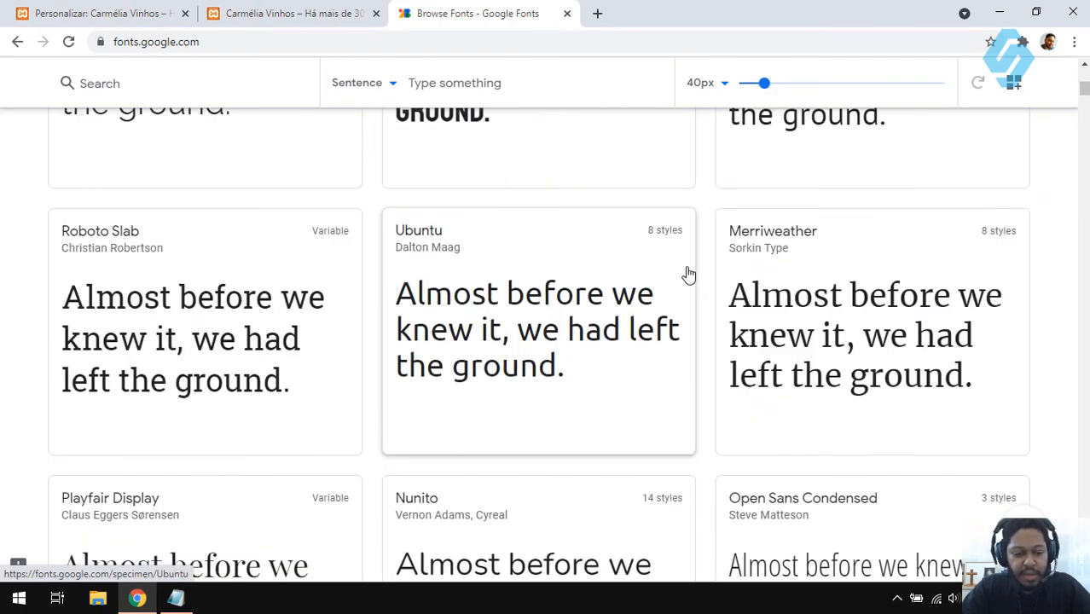
scroll(686, 273, down, 6)
scroll(687, 273, up, 3)
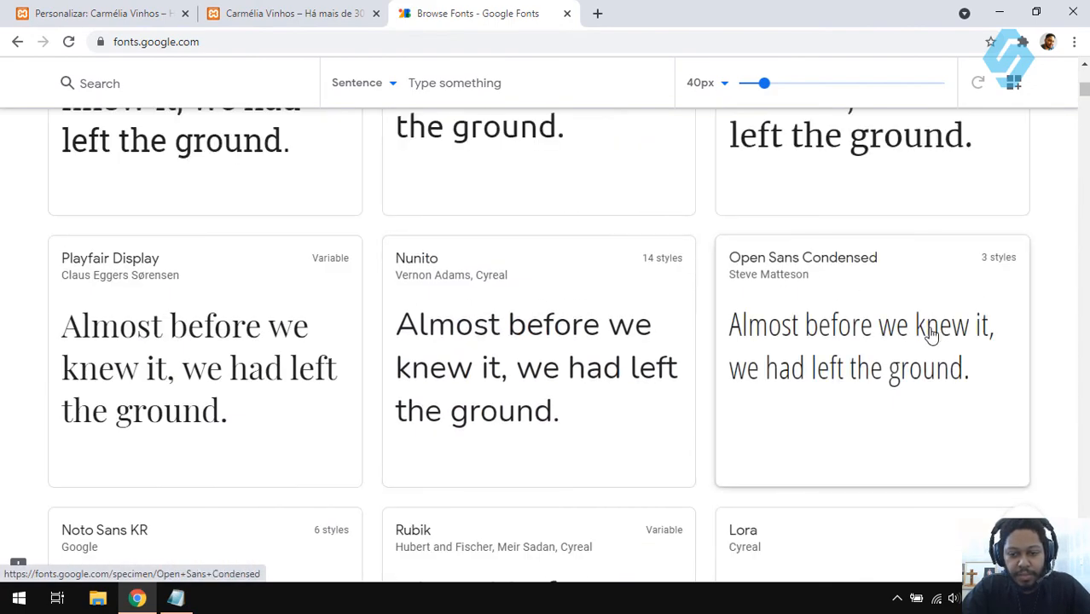
click(308, 7)
scroll(644, 379, up, 1)
click(34, 9)
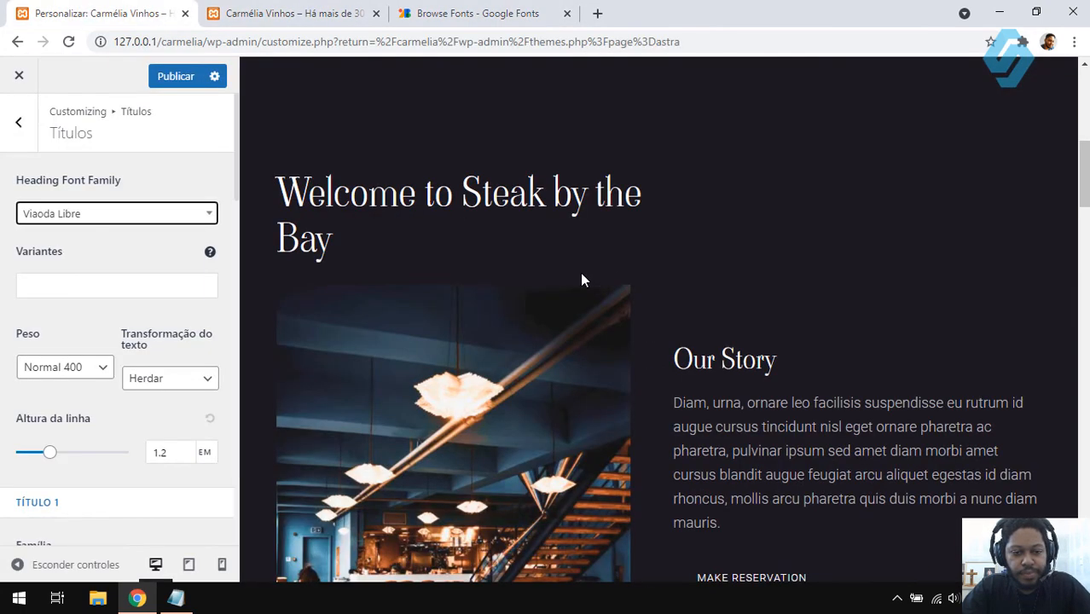
Step: Examine the heading font in the preview's hero and section titles, comparing Google Fonts samples and the Título 1 settings
scroll(582, 280, up, 6)
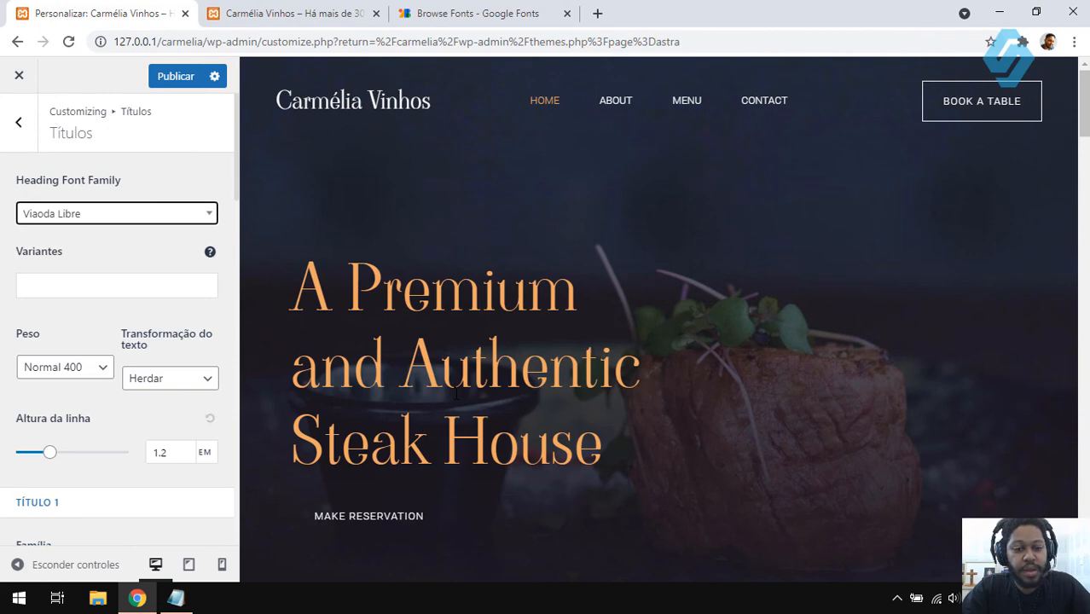
click(486, 10)
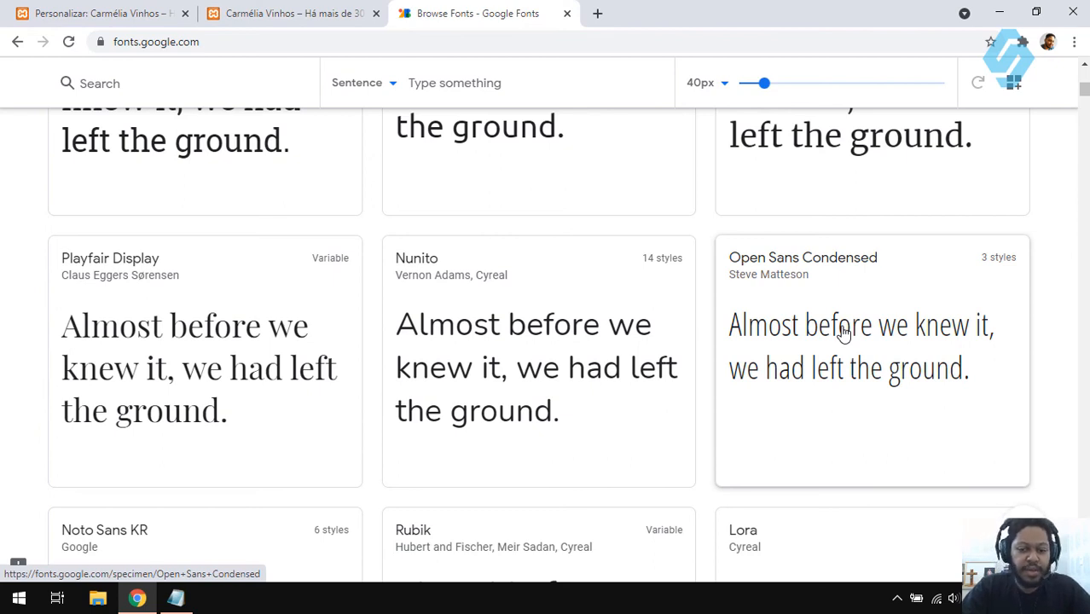
click(85, 9)
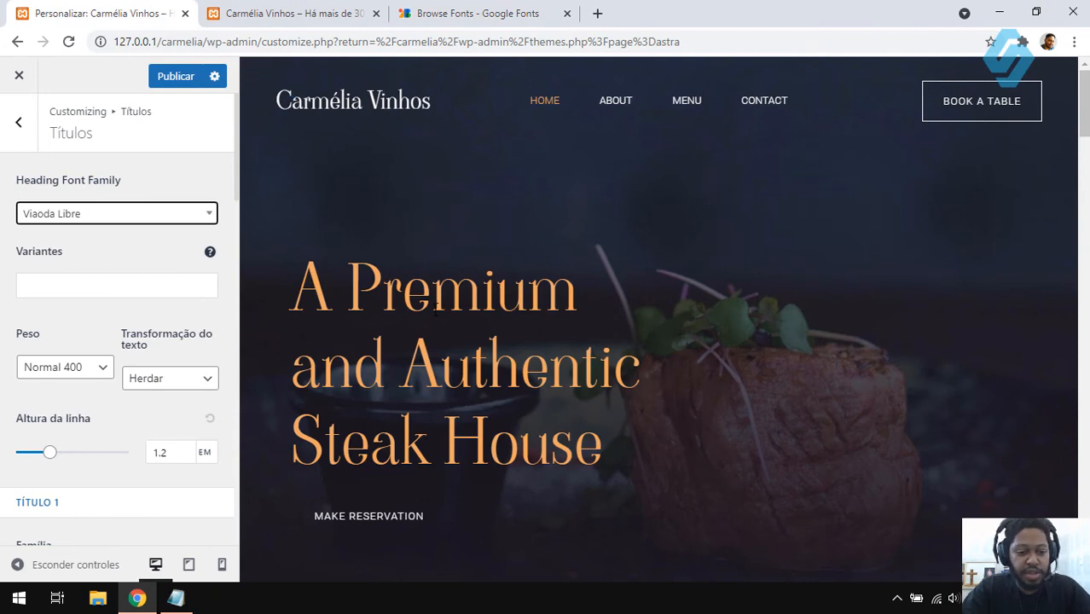
click(106, 234)
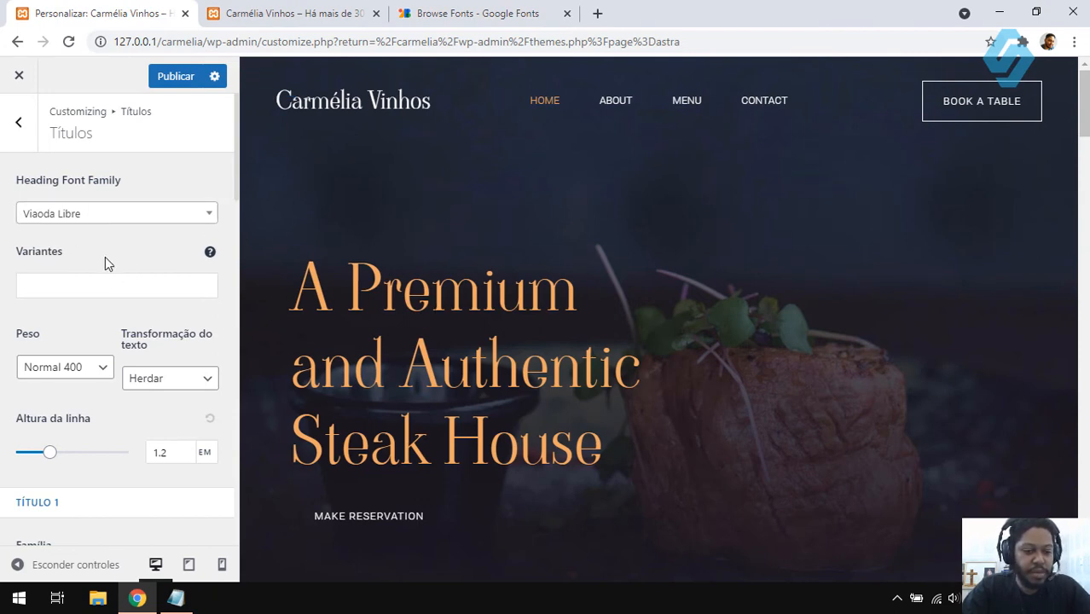
scroll(105, 258, down, 3)
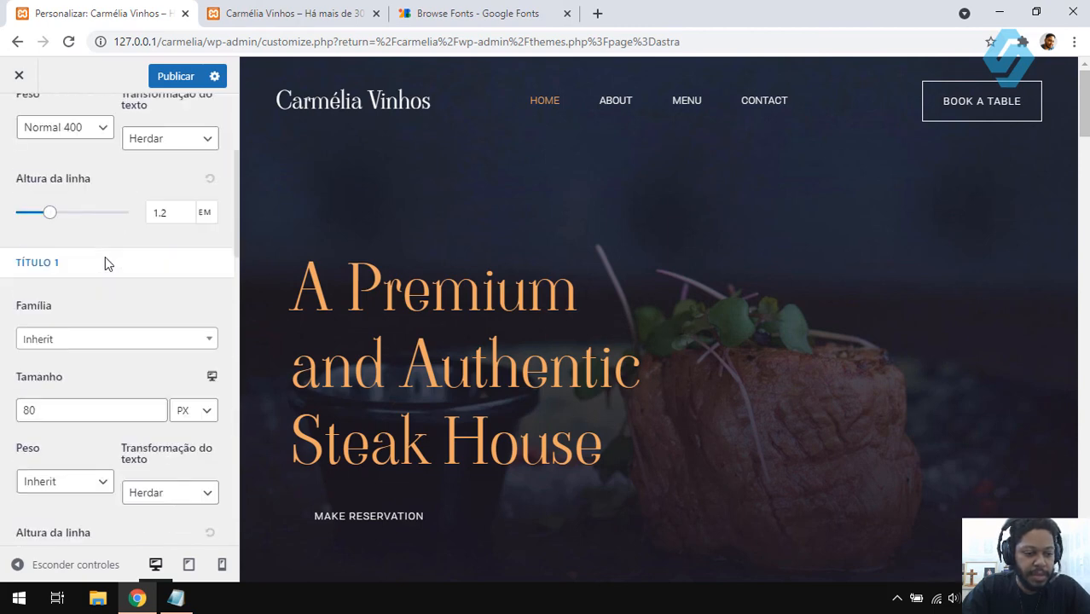
scroll(105, 256, down, 1)
scroll(493, 297, down, 5)
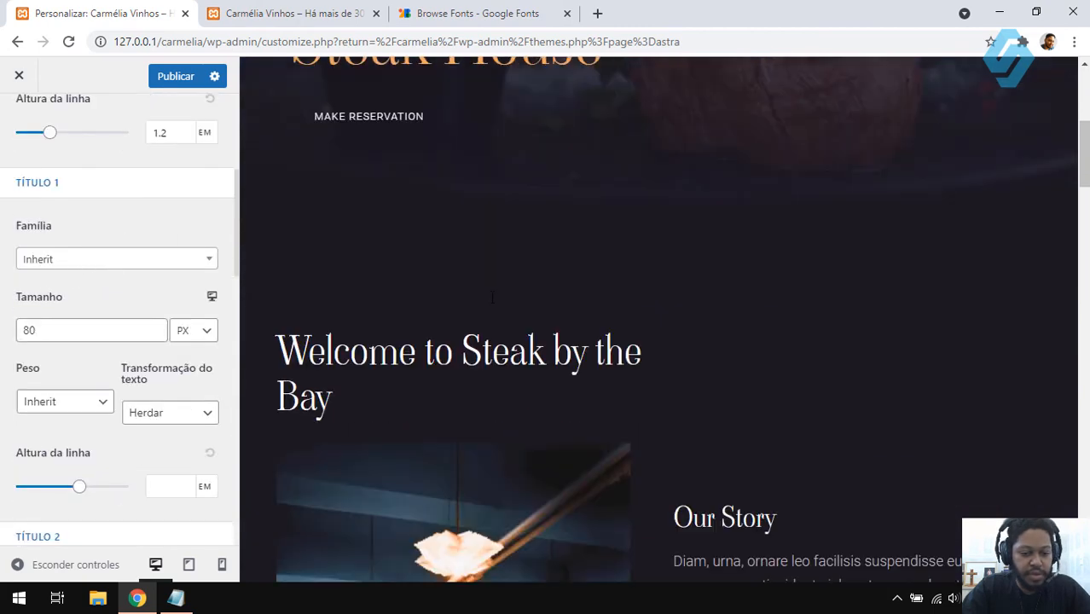
Step: Examine the heading font in the preview's Our Story and Featured Delicacies sections, including the dish titles
scroll(491, 302, down, 1)
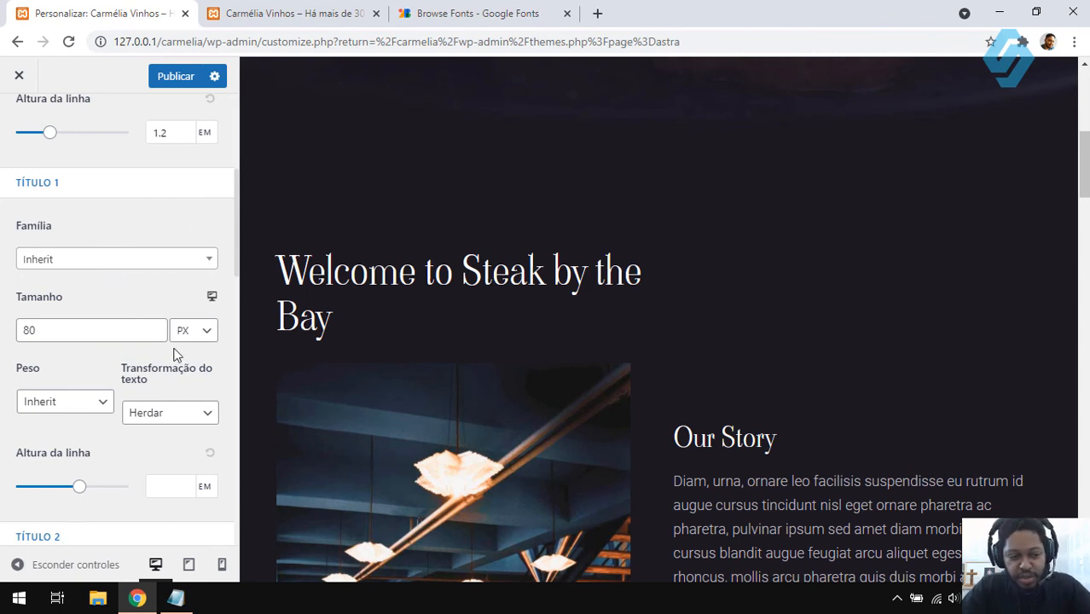
scroll(694, 245, down, 9)
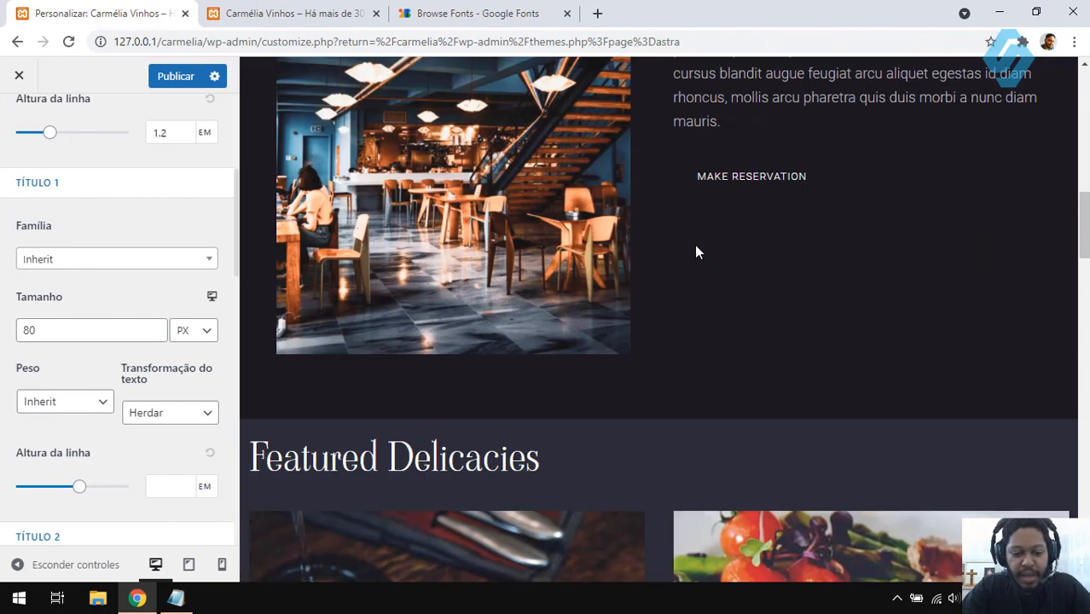
scroll(694, 244, down, 2)
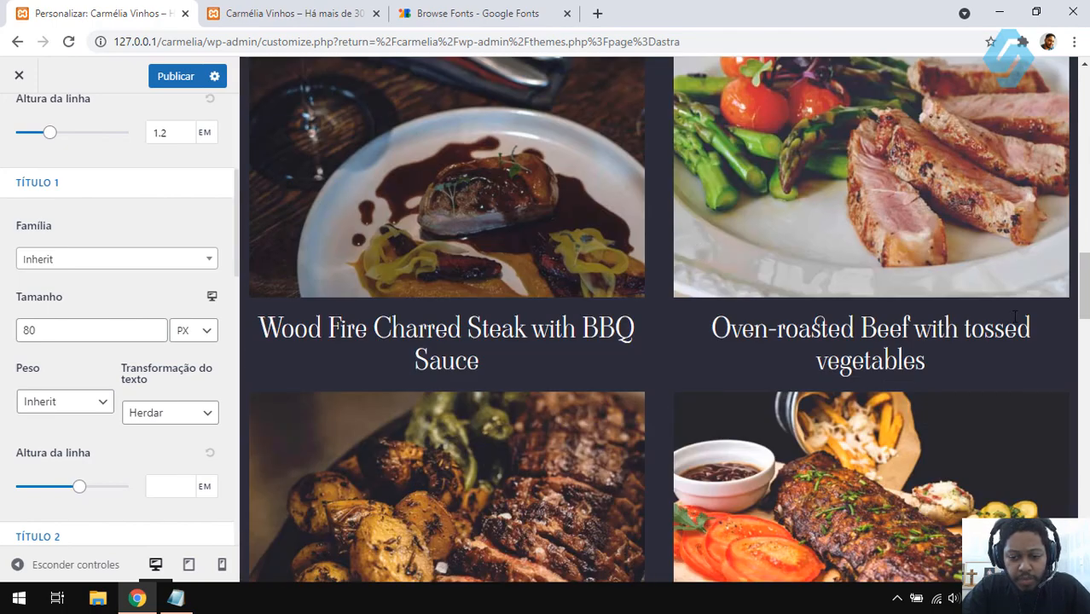
scroll(741, 325, down, 3)
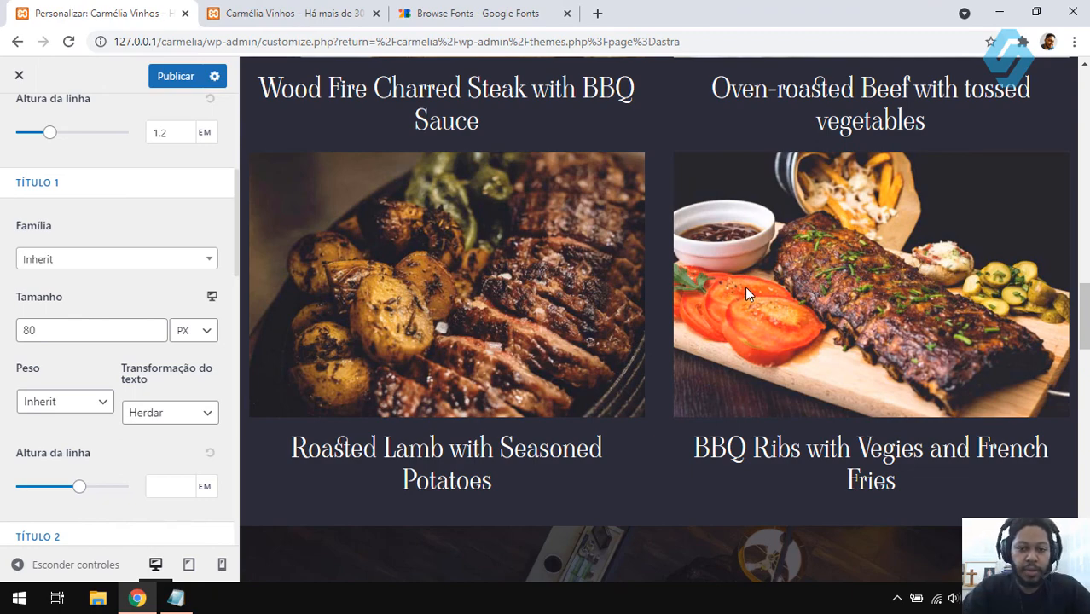
scroll(621, 309, up, 2)
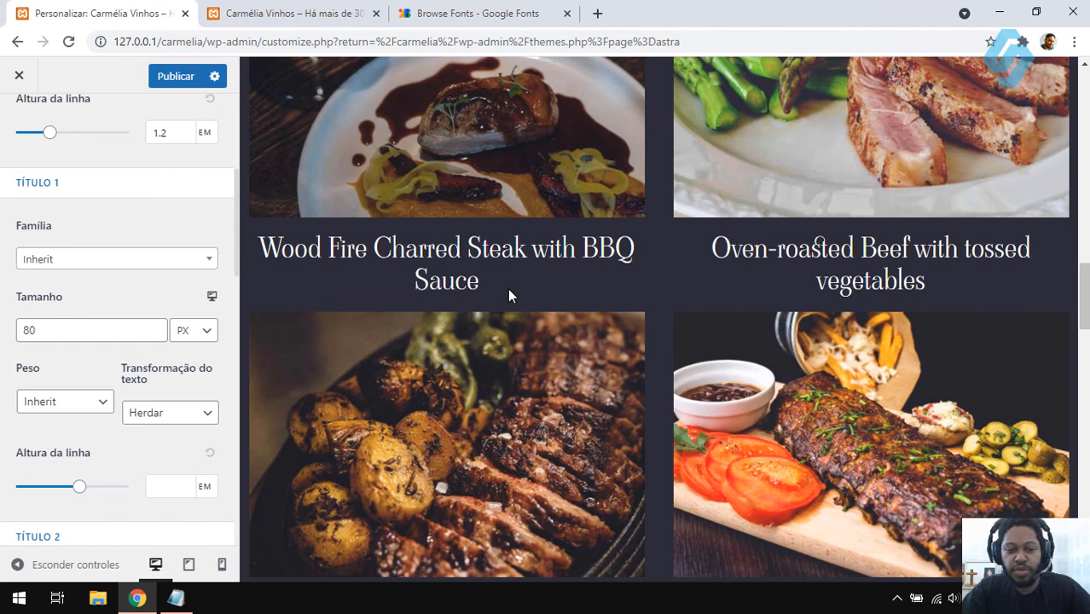
drag(486, 281, 261, 249)
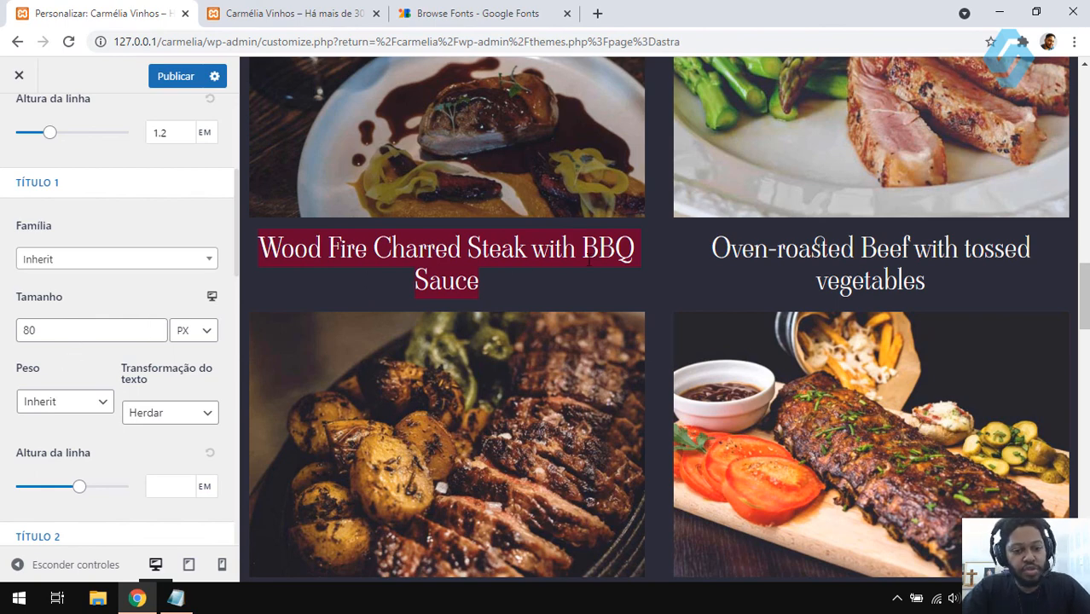
scroll(581, 299, up, 2)
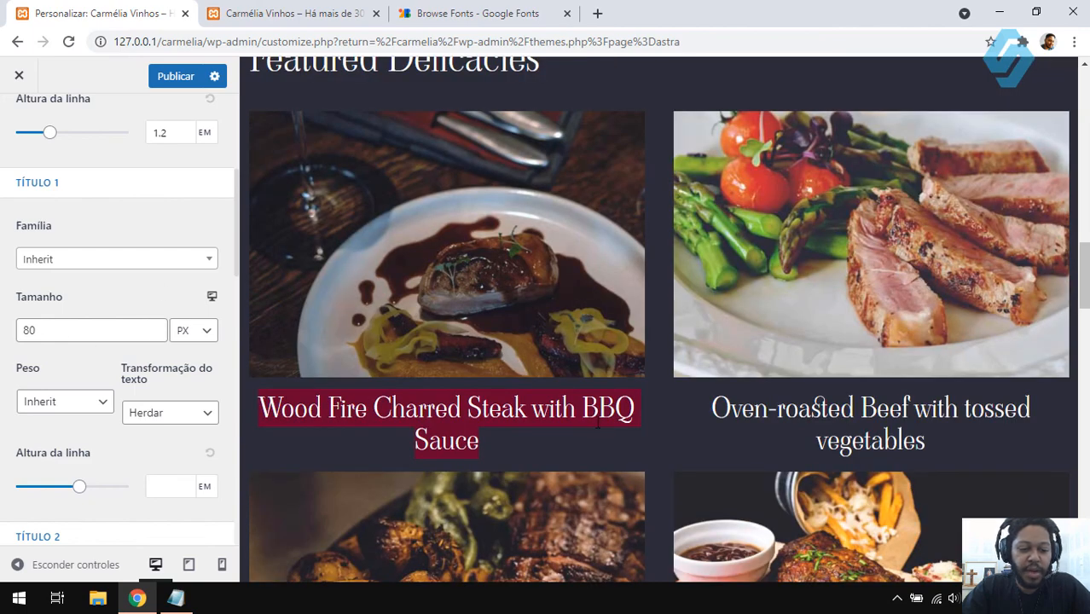
scroll(674, 451, up, 3)
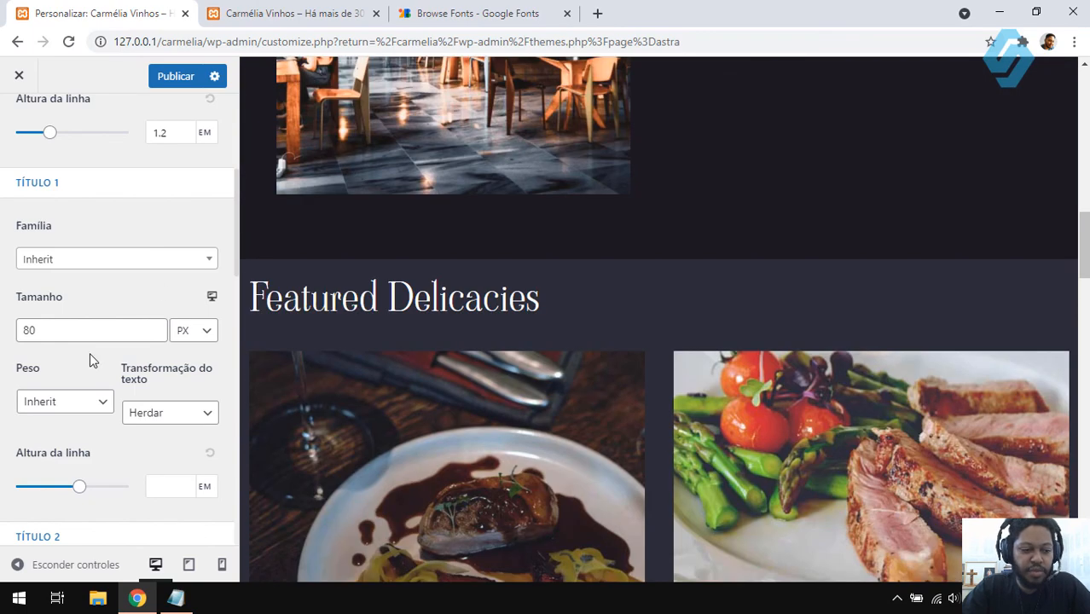
Step: Publish the typography changes and reload the live Carmélia Vinhos site
click(164, 76)
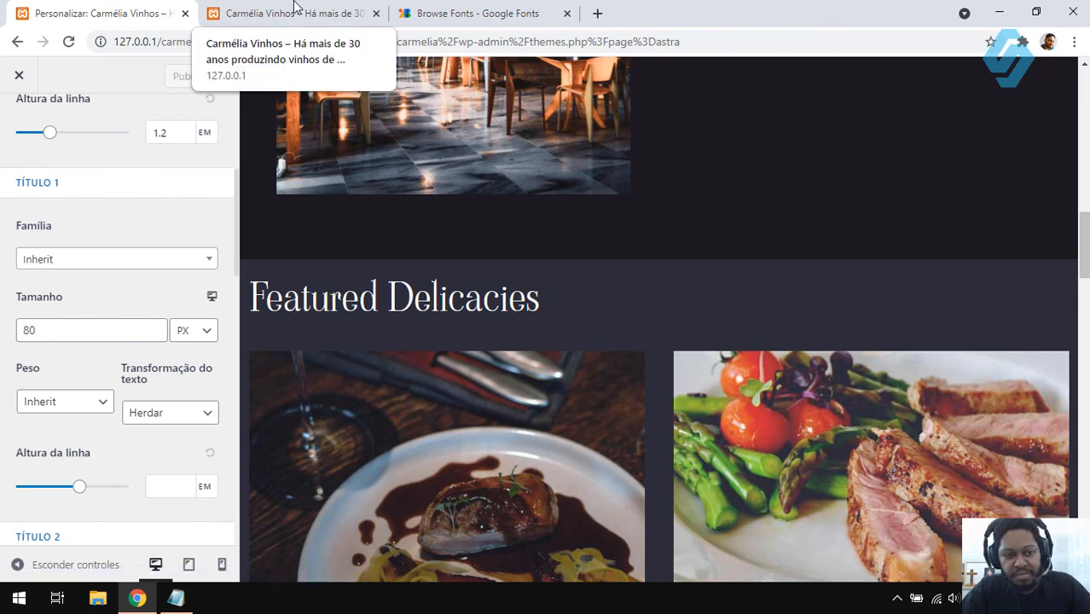
click(294, 10)
click(69, 41)
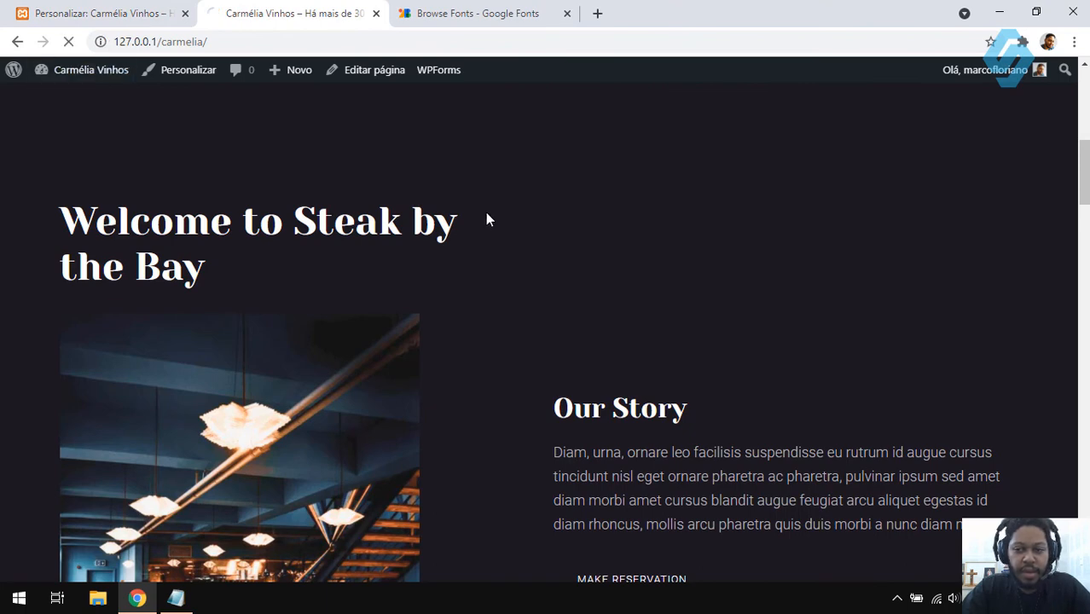